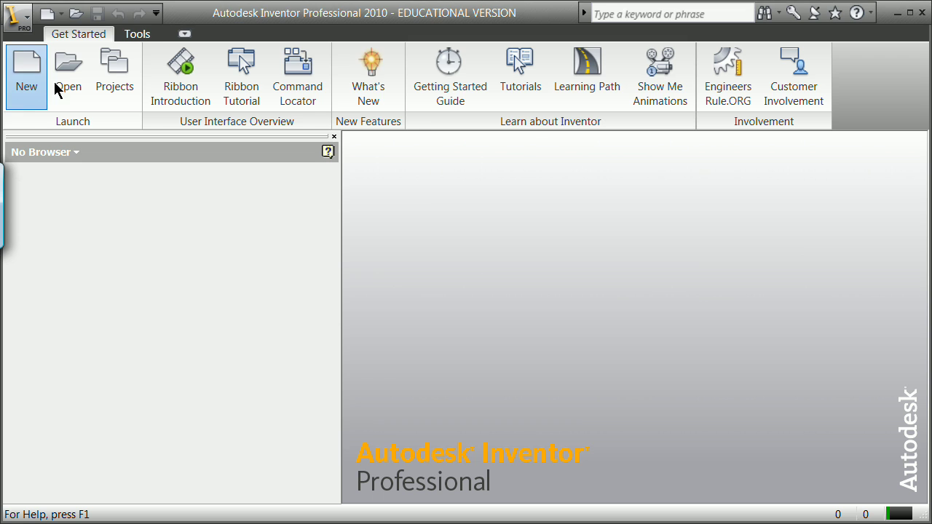
- Create a new part from the Metric Standard (mm).ipt template
{"action": "left_click", "coordinate": [385, 99]}
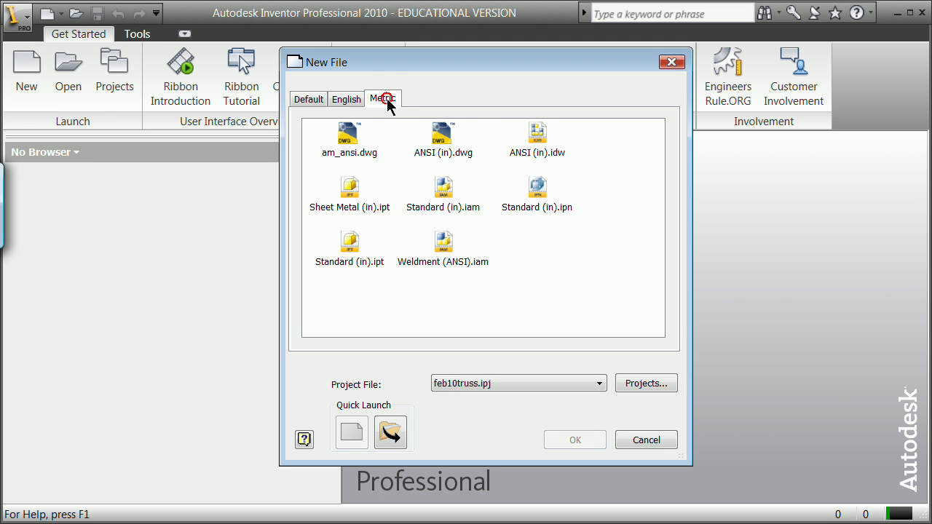
{"action": "left_click", "coordinate": [653, 199]}
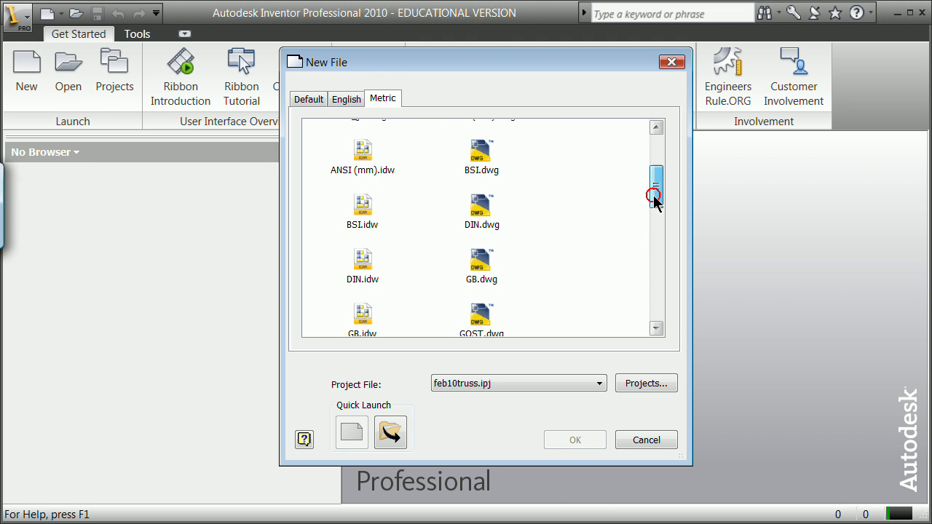
{"action": "left_click_drag", "start_coordinate": [653, 199], "coordinate": [660, 298]}
{"action": "left_click", "coordinate": [360, 220]}
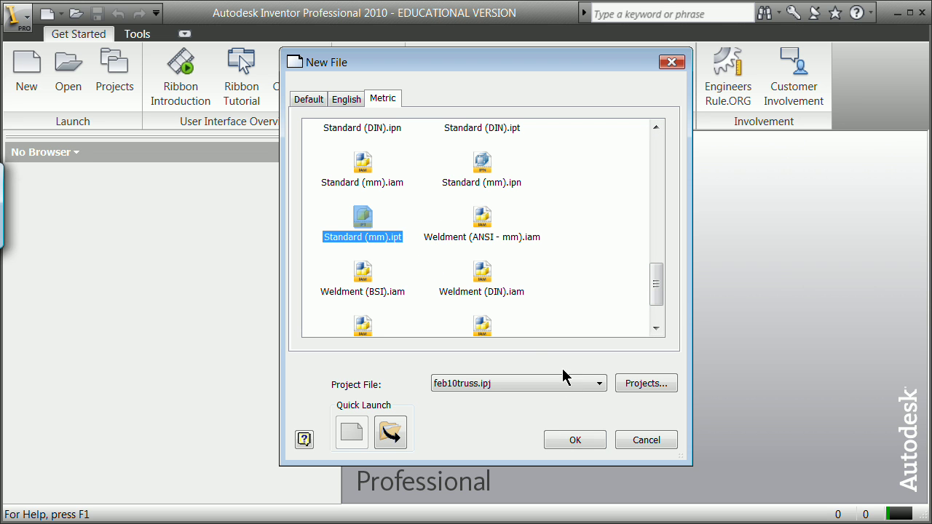
{"action": "left_click", "coordinate": [575, 440]}
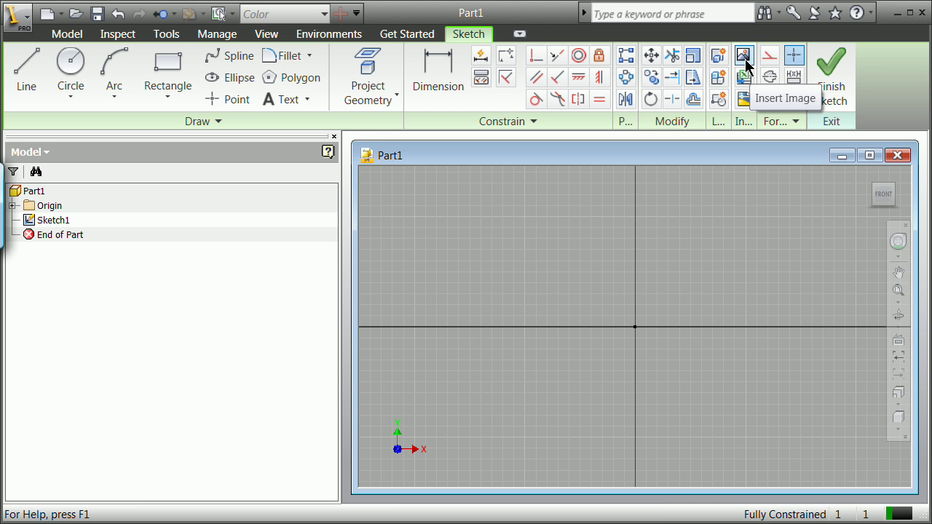
- Insert problem3.jpg into the sketch, dismissing the Paint registration and could-not-insert errors
{"action": "left_click", "coordinate": [744, 57]}
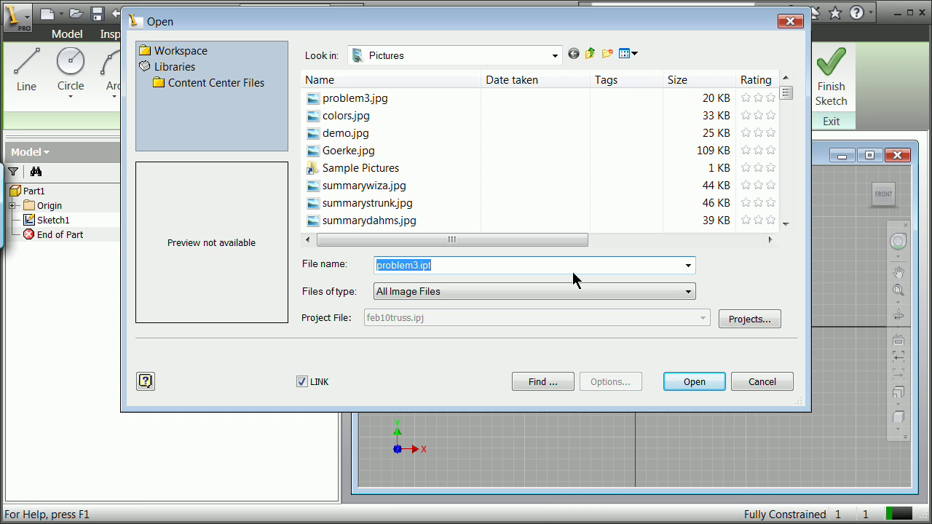
{"action": "left_click", "coordinate": [356, 97]}
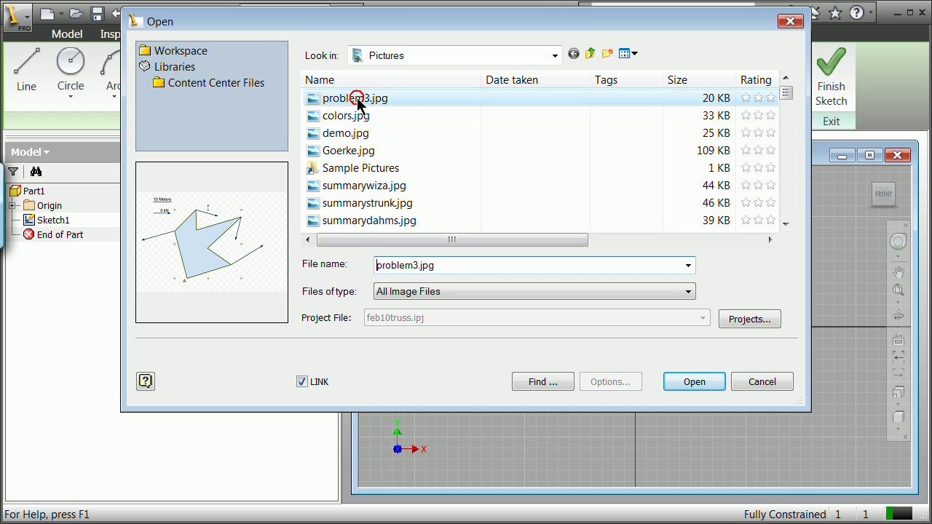
{"action": "left_click", "coordinate": [692, 382]}
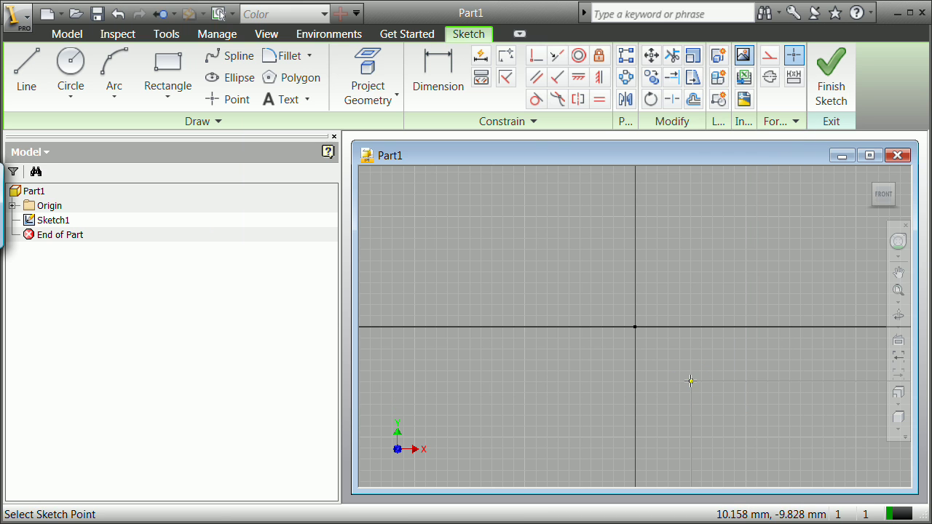
{"action": "left_click", "coordinate": [420, 177]}
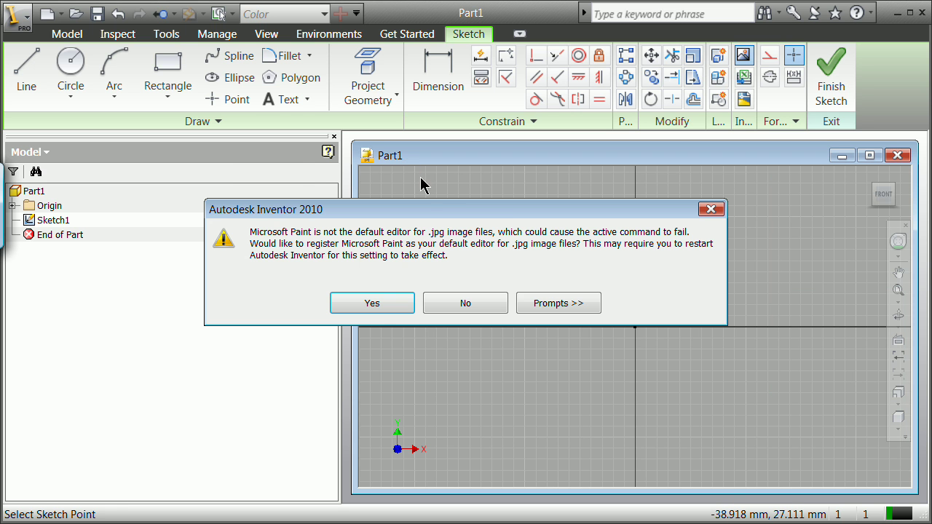
{"action": "left_click", "coordinate": [388, 312]}
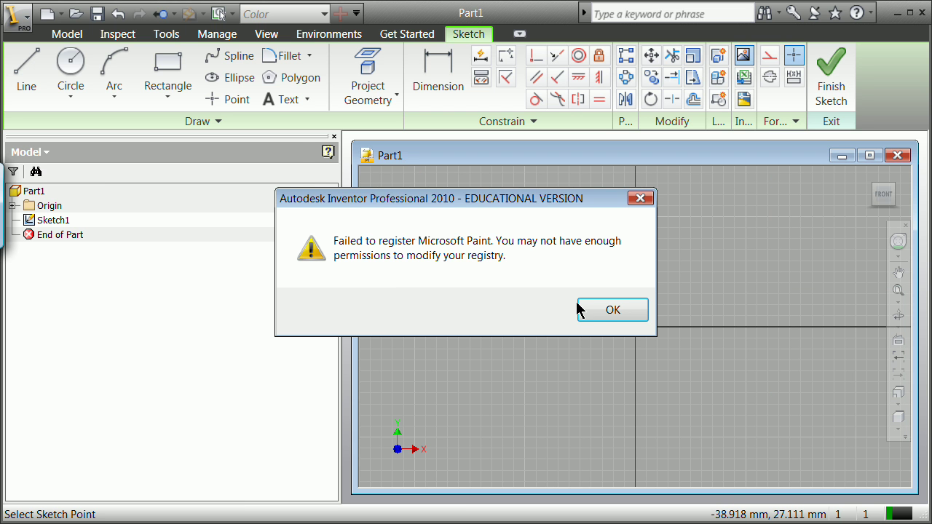
{"action": "left_click", "coordinate": [618, 309]}
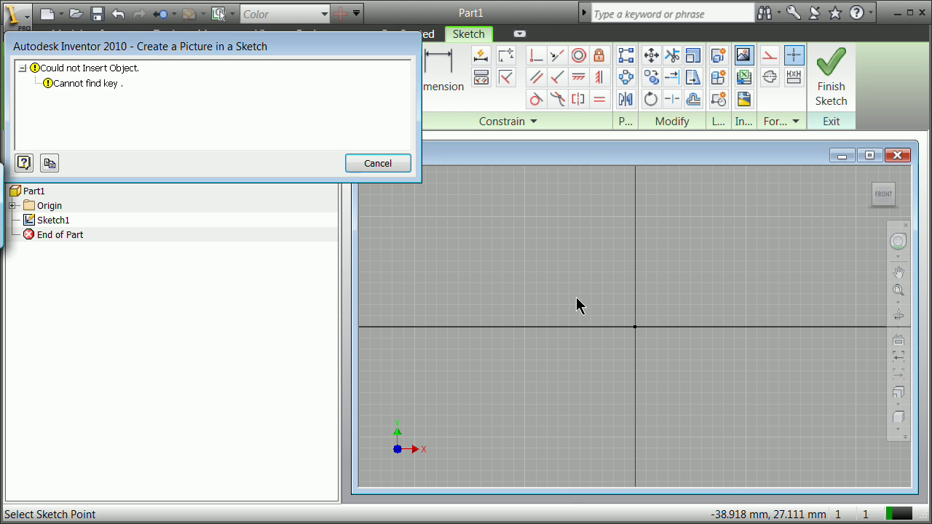
{"action": "left_click", "coordinate": [396, 169]}
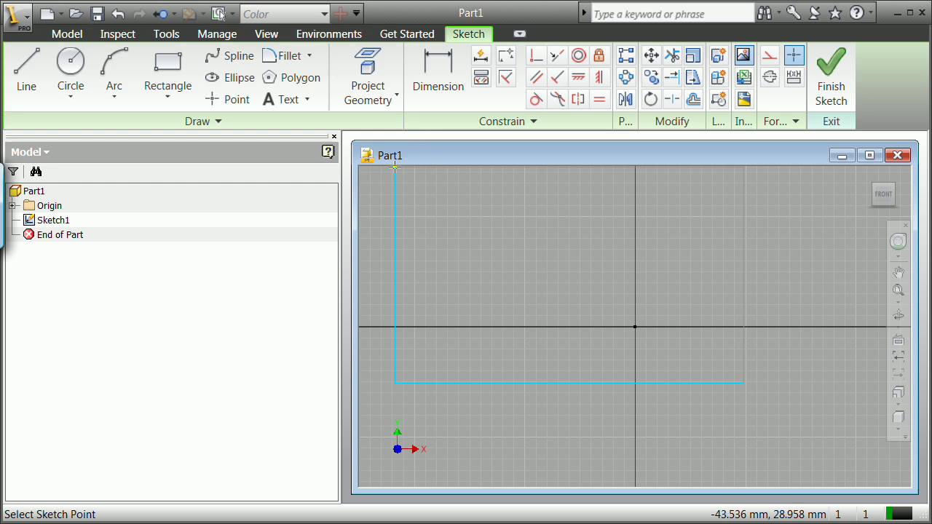
- Place problem3.jpg again, declining Paint registration and accepting the unsaved-file warning
{"action": "left_click", "coordinate": [506, 231]}
{"action": "left_click", "coordinate": [388, 307]}
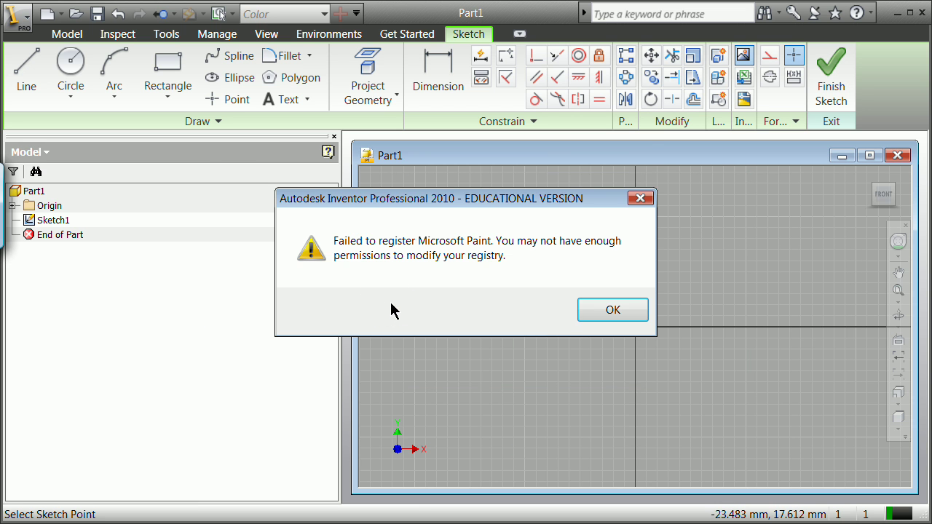
{"action": "left_click", "coordinate": [610, 311]}
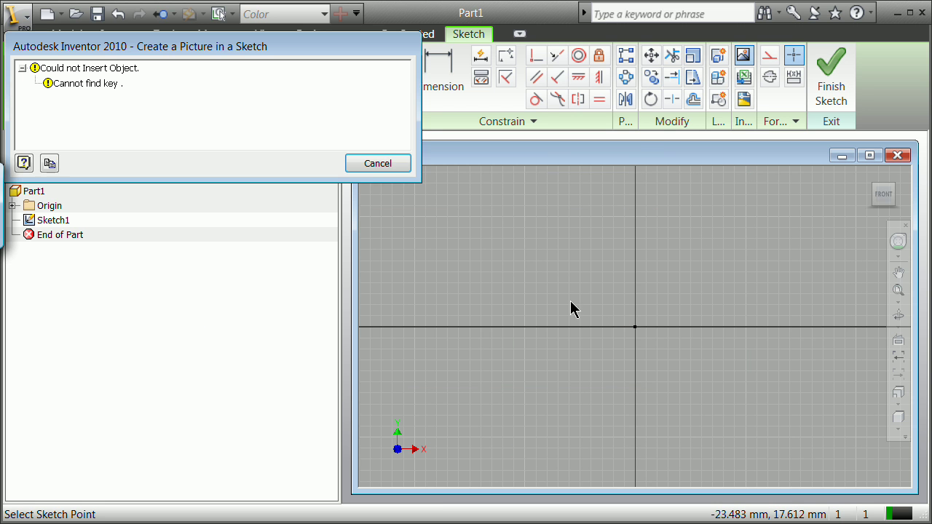
{"action": "left_click", "coordinate": [381, 168]}
{"action": "left_click", "coordinate": [455, 246]}
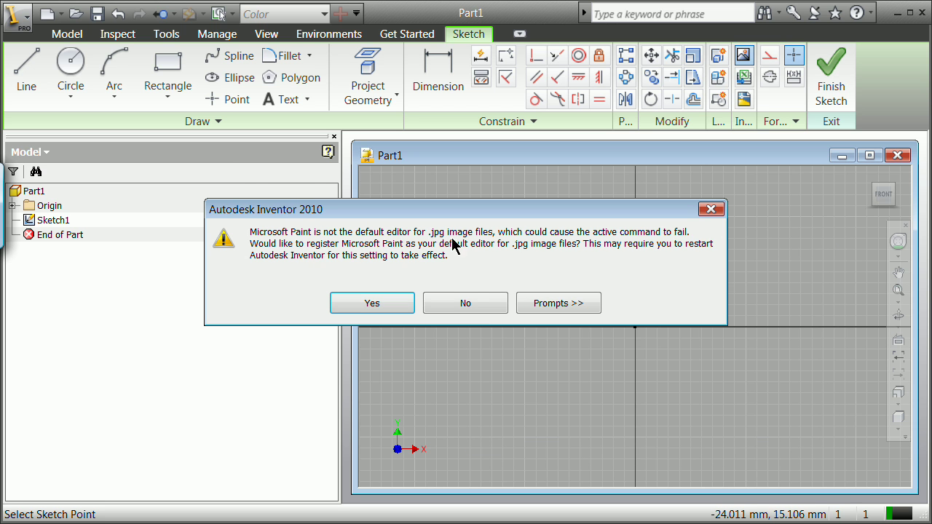
{"action": "left_click", "coordinate": [487, 306]}
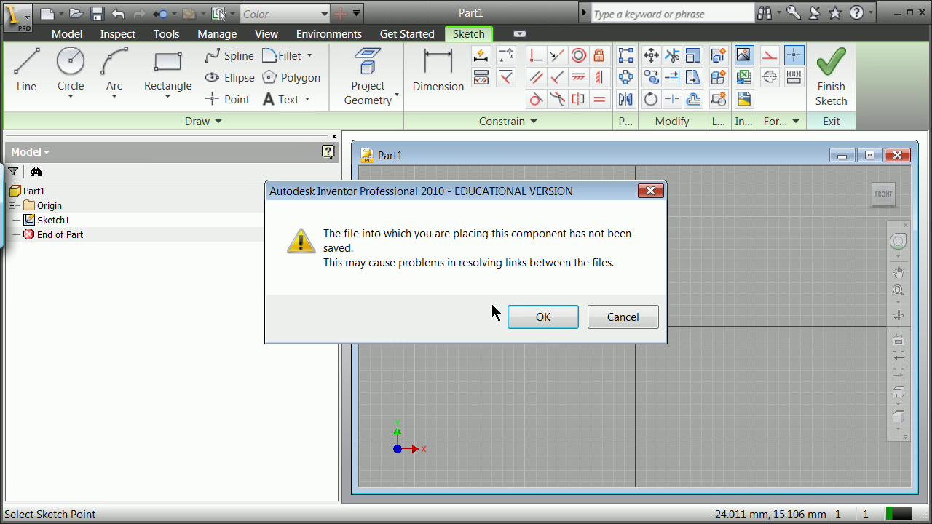
{"action": "left_click", "coordinate": [543, 317]}
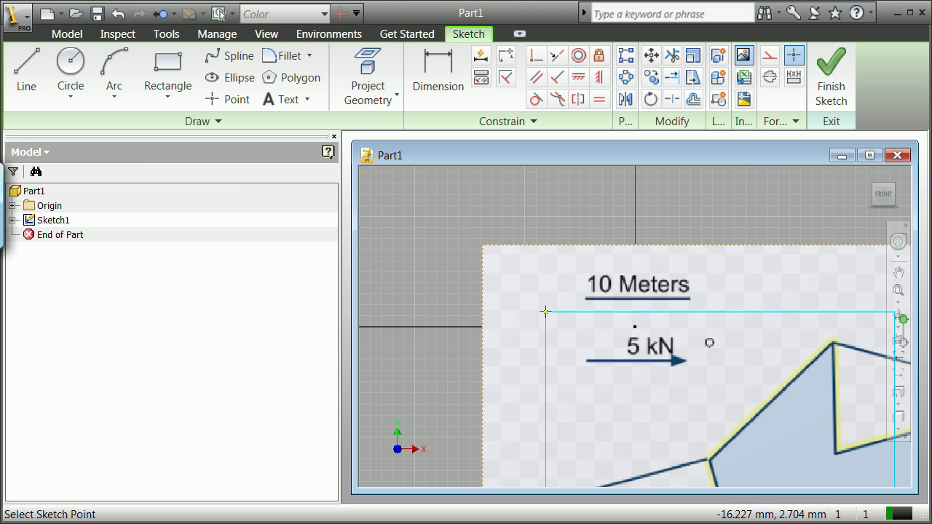
- Finish placing the truss picture in the sketch
{"action": "scroll", "coordinate": [583, 257], "scroll_direction": "up", "scroll_amount": 5}
{"action": "scroll", "coordinate": [579, 253], "scroll_direction": "down", "scroll_amount": 3}
{"action": "right_click", "coordinate": [575, 250]}
{"action": "left_click", "coordinate": [605, 260]}
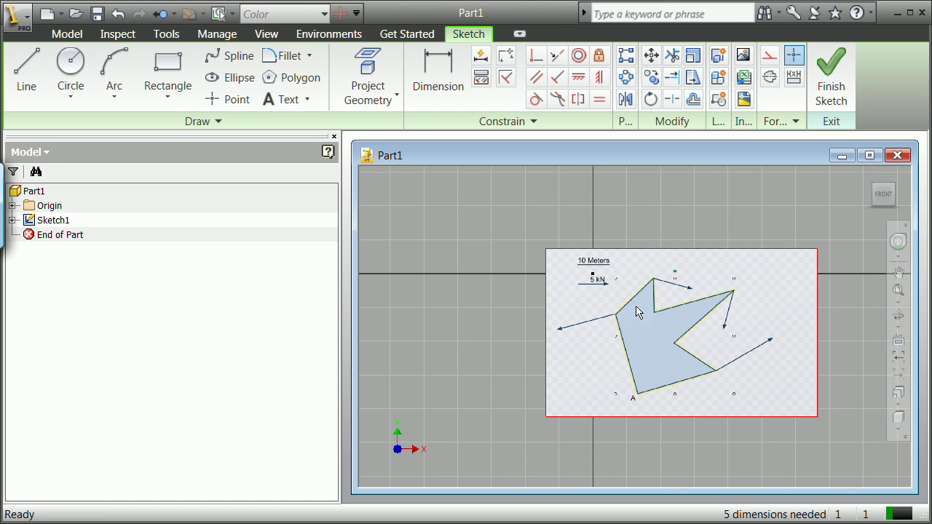
- Draw a line from end to end of the 10 Meters scale-bar underline
{"action": "scroll", "coordinate": [655, 342], "scroll_direction": "up", "scroll_amount": 3}
{"action": "scroll", "coordinate": [682, 358], "scroll_direction": "down", "scroll_amount": 7}
{"action": "scroll", "coordinate": [648, 335], "scroll_direction": "up", "scroll_amount": 5}
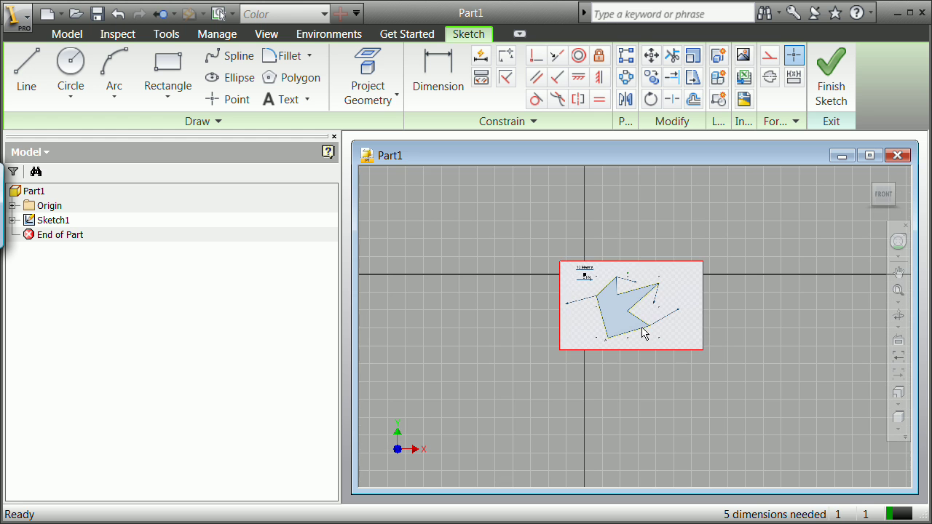
{"action": "scroll", "coordinate": [601, 294], "scroll_direction": "down", "scroll_amount": 3}
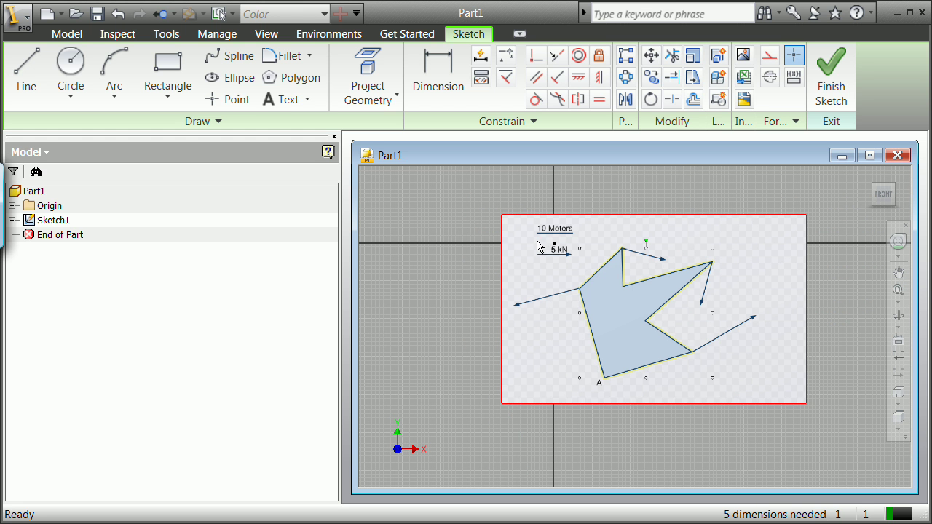
{"action": "scroll", "coordinate": [540, 241], "scroll_direction": "down", "scroll_amount": 5}
{"action": "scroll", "coordinate": [539, 235], "scroll_direction": "up", "scroll_amount": 3}
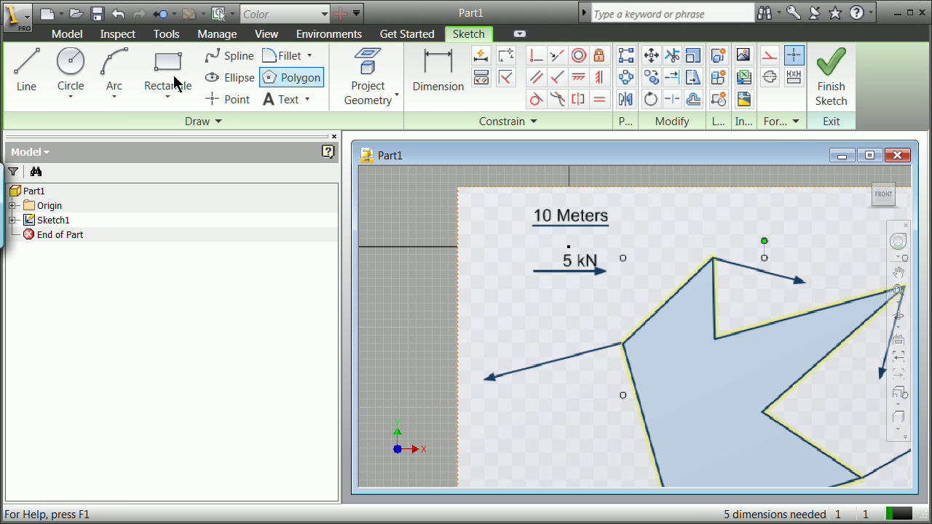
{"action": "left_click", "coordinate": [23, 69]}
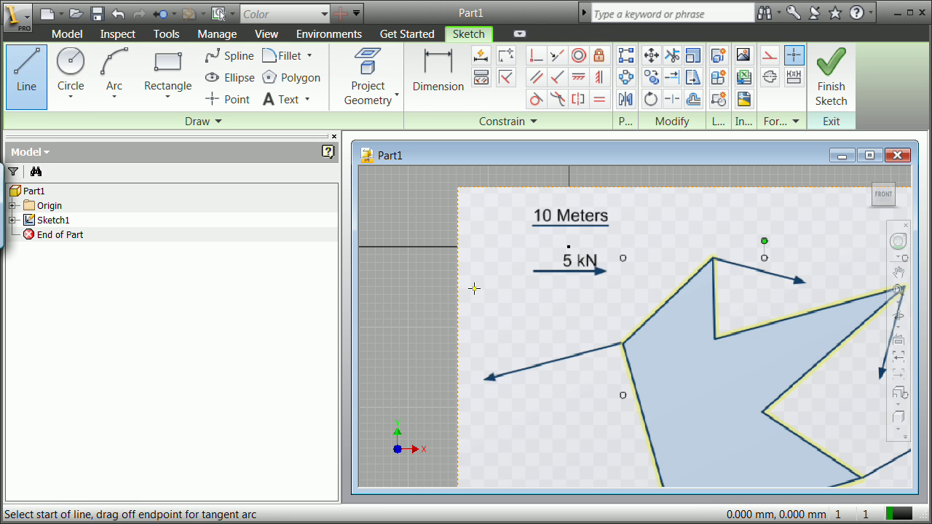
{"action": "left_click", "coordinate": [531, 225]}
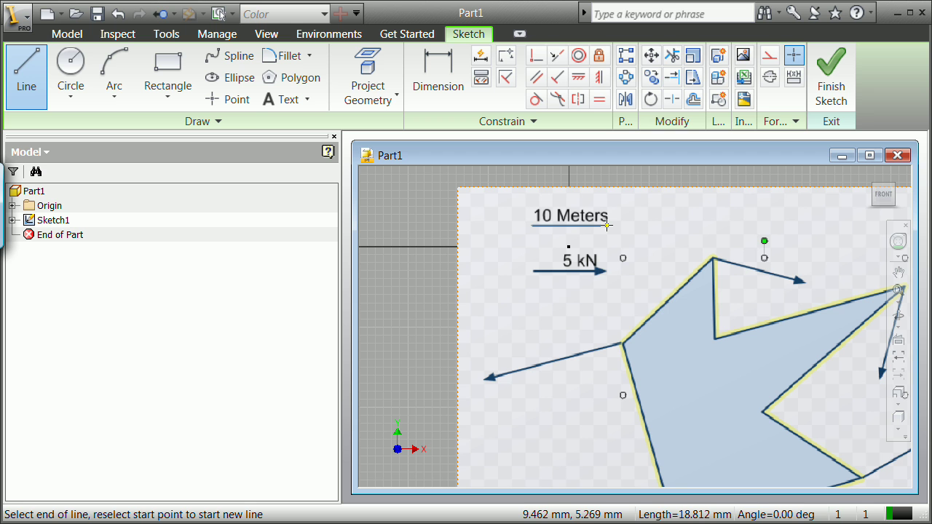
{"action": "left_click", "coordinate": [606, 225]}
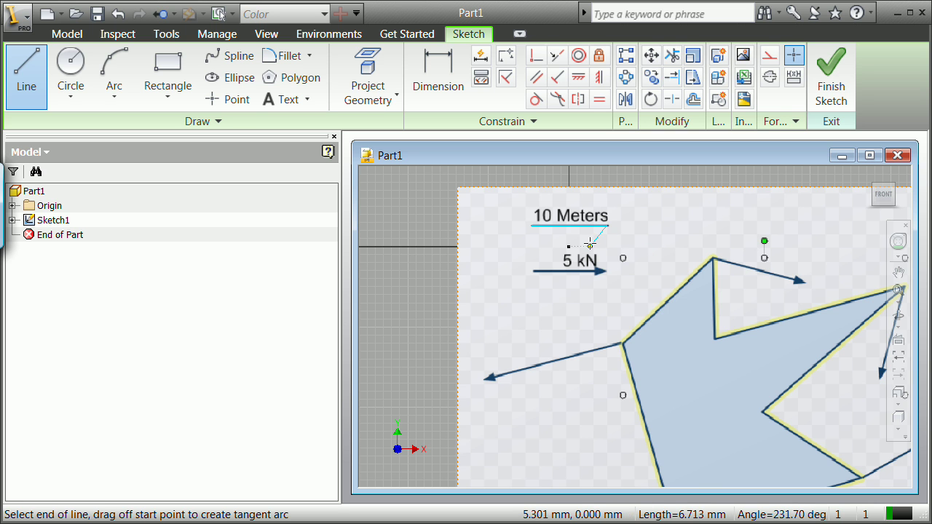
{"action": "right_click", "coordinate": [590, 246]}
- Add a dimension of 18.812 below the traced scale-bar line
{"action": "left_click", "coordinate": [619, 254]}
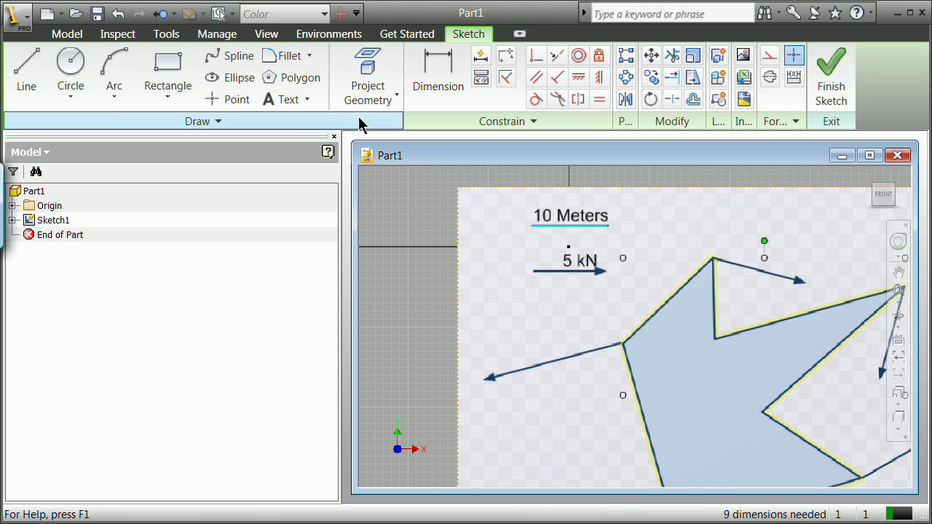
{"action": "left_click", "coordinate": [431, 78]}
{"action": "left_click", "coordinate": [548, 227]}
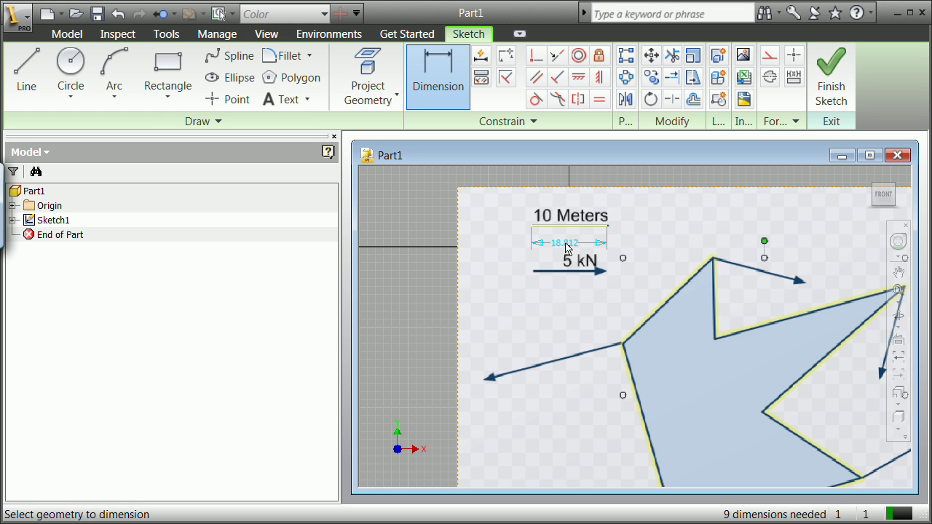
{"action": "left_click", "coordinate": [582, 244]}
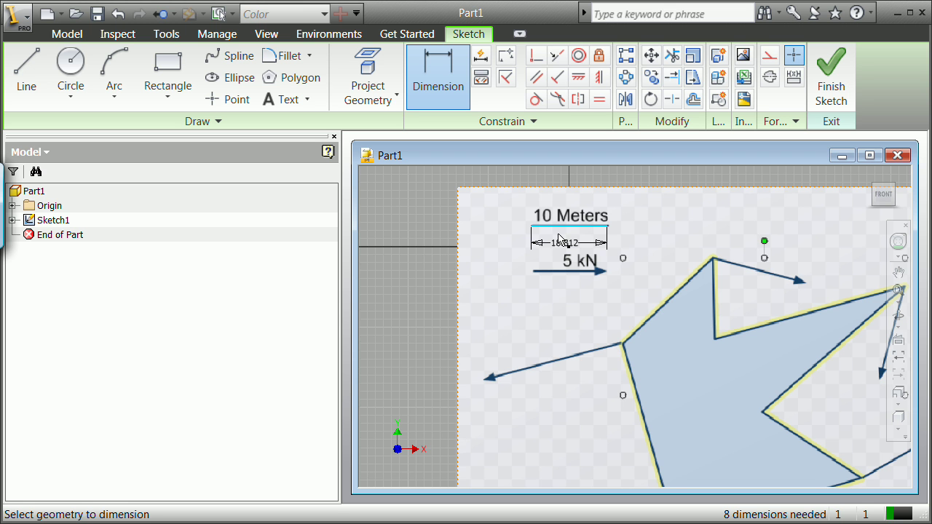
{"action": "right_click", "coordinate": [559, 240]}
{"action": "left_click", "coordinate": [568, 243]}
{"action": "scroll", "coordinate": [579, 264], "scroll_direction": "up", "scroll_amount": 5}
- Add a horizontal width dimension along the picture's bottom edge
{"action": "scroll", "coordinate": [579, 264], "scroll_direction": "up", "scroll_amount": 2}
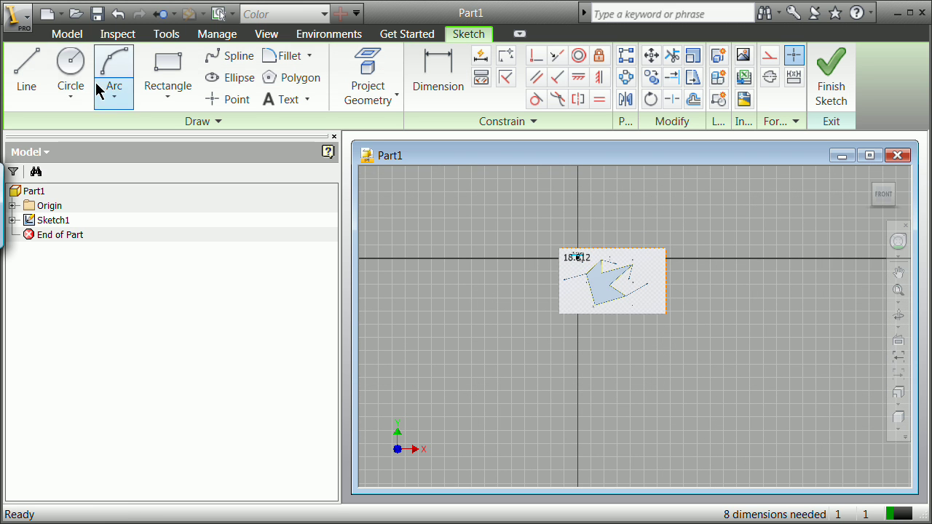
{"action": "left_click", "coordinate": [438, 77]}
{"action": "left_click", "coordinate": [616, 316]}
{"action": "left_click", "coordinate": [618, 329]}
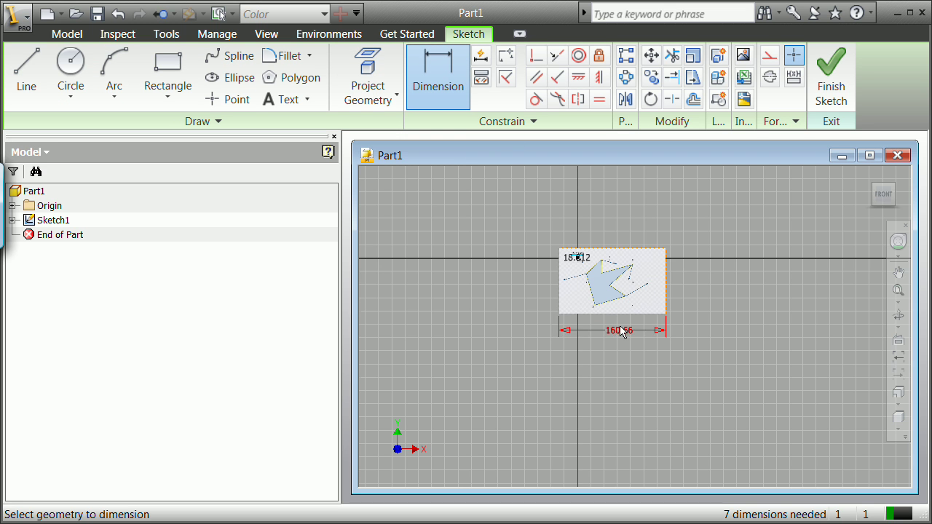
{"action": "scroll", "coordinate": [619, 330], "scroll_direction": "down", "scroll_amount": 3}
{"action": "scroll", "coordinate": [620, 328], "scroll_direction": "down", "scroll_amount": 3}
{"action": "scroll", "coordinate": [620, 338], "scroll_direction": "up", "scroll_amount": 2}
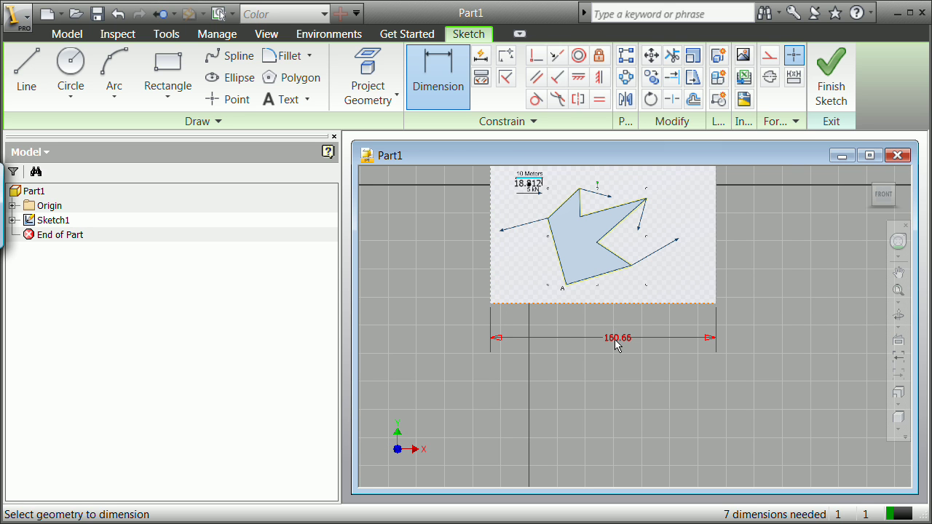
- Change the horizontal dimension to 80000 mm and fit the whole sketch in view
{"action": "double_click", "coordinate": [612, 339]}
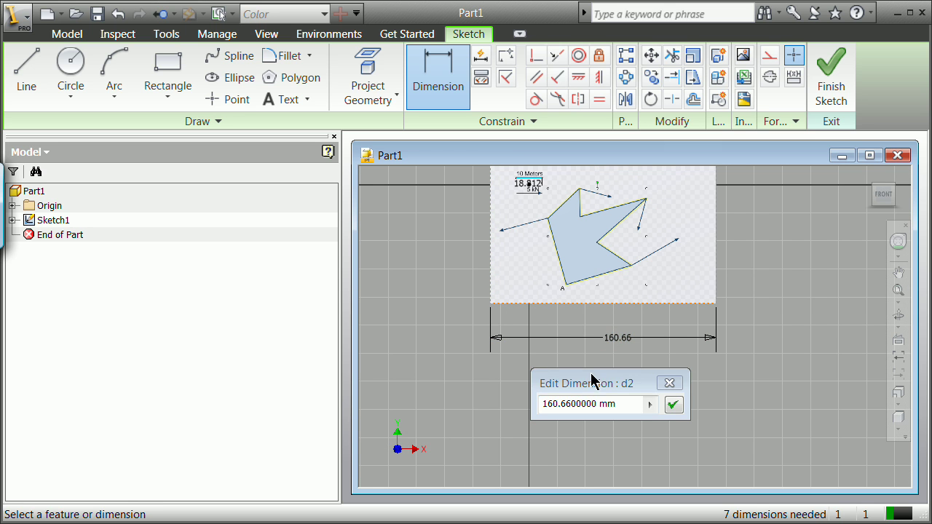
{"action": "left_click", "coordinate": [595, 404]}
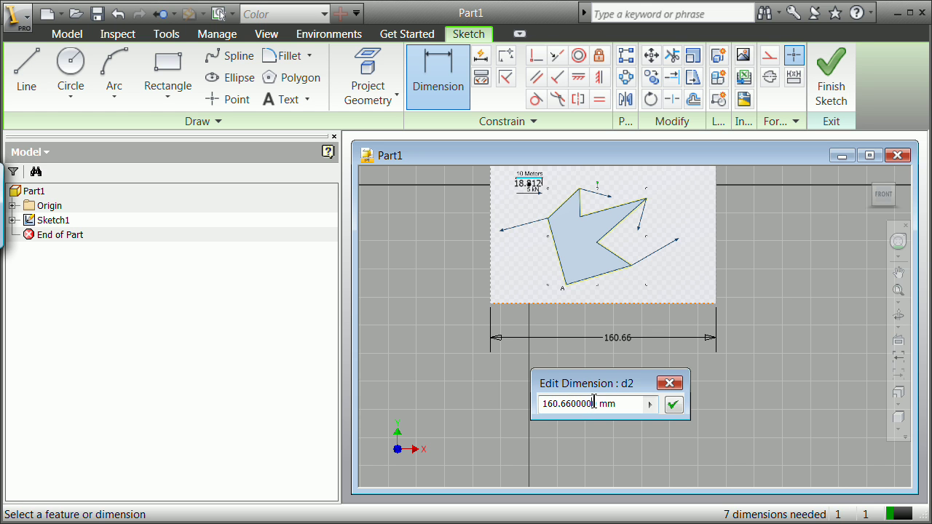
{"action": "double_click", "coordinate": [595, 404]}
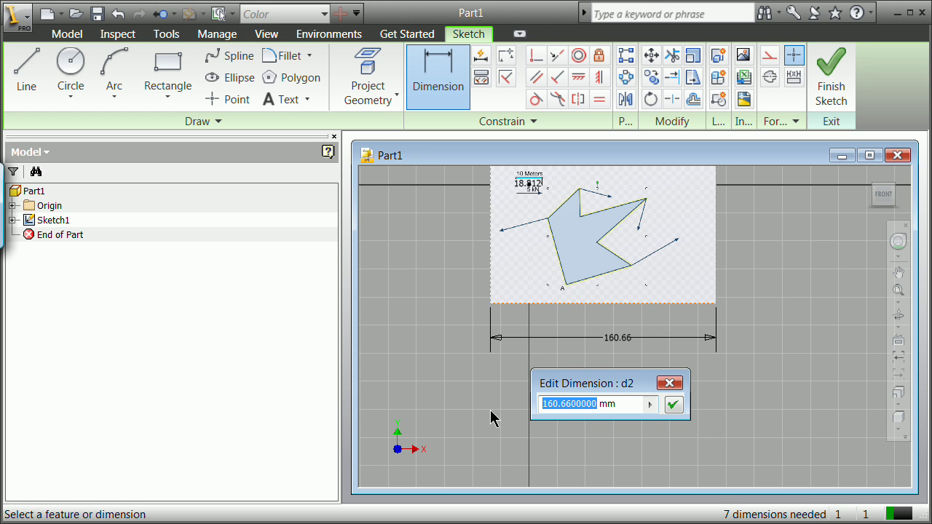
{"action": "type", "text": "8000"}
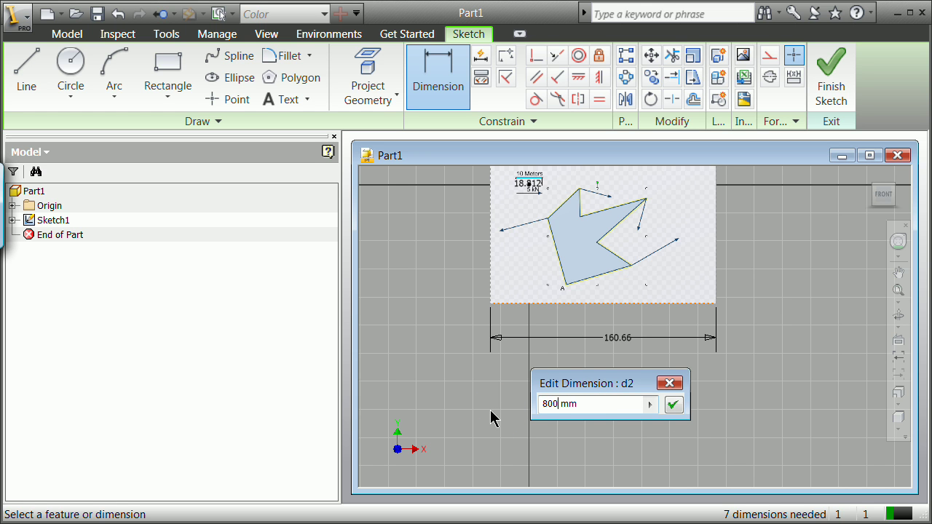
{"action": "left_click", "coordinate": [678, 408]}
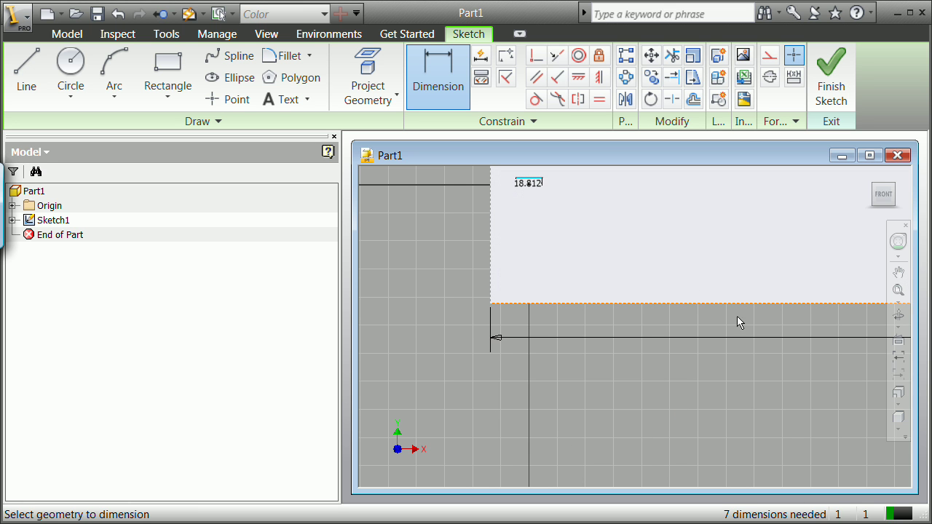
{"action": "left_click", "coordinate": [899, 290]}
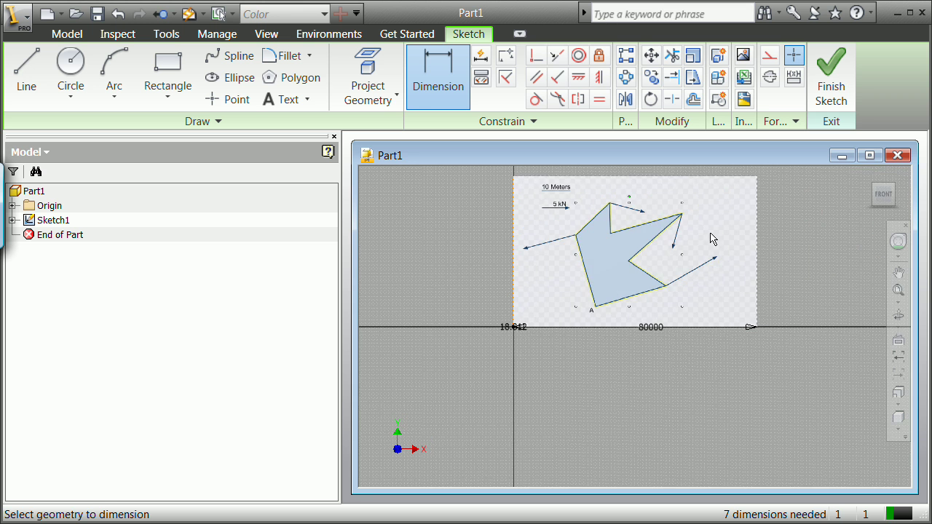
{"action": "scroll", "coordinate": [710, 238], "scroll_direction": "up", "scroll_amount": 2}
{"action": "scroll", "coordinate": [705, 233], "scroll_direction": "down", "scroll_amount": 3}
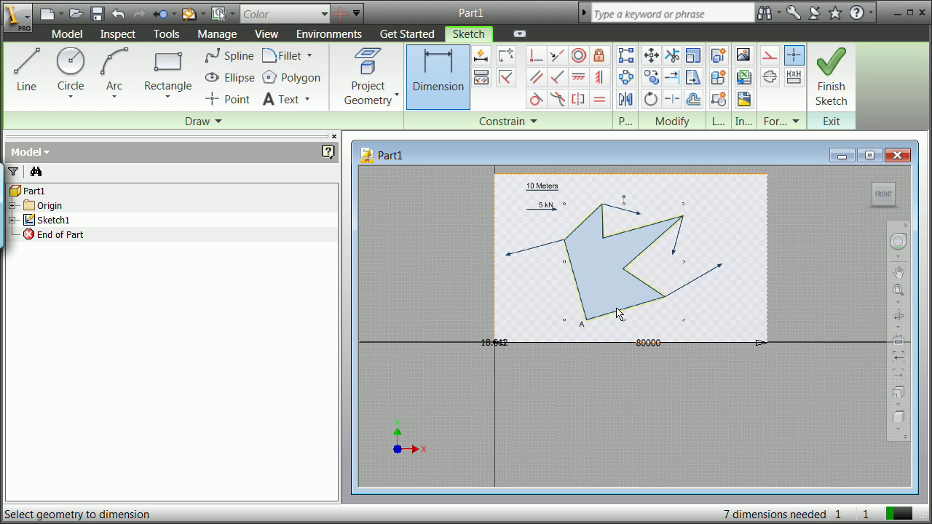
- Trace the outline from the left vertex through corner A, lower-right, notch and top-right vertices
{"action": "scroll", "coordinate": [553, 248], "scroll_direction": "up", "scroll_amount": 3}
{"action": "scroll", "coordinate": [568, 250], "scroll_direction": "down", "scroll_amount": 3}
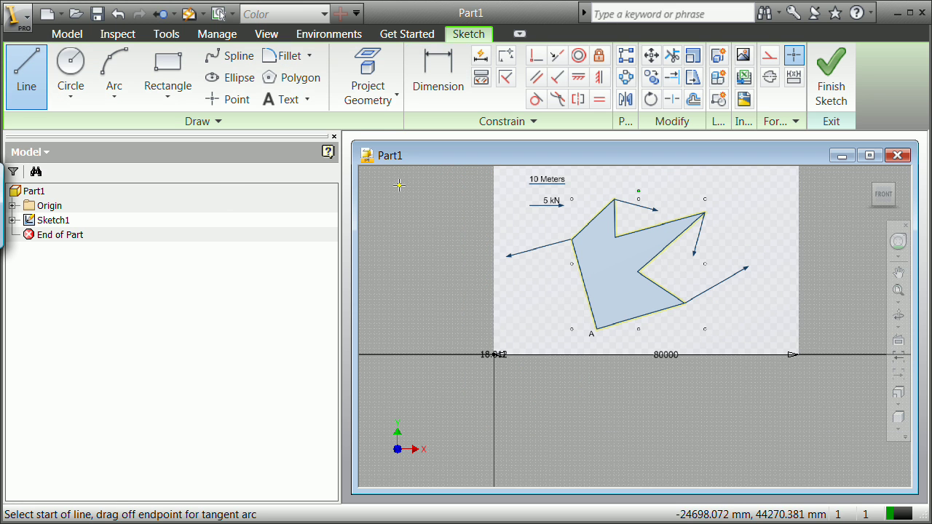
{"action": "scroll", "coordinate": [616, 241], "scroll_direction": "up", "scroll_amount": 3}
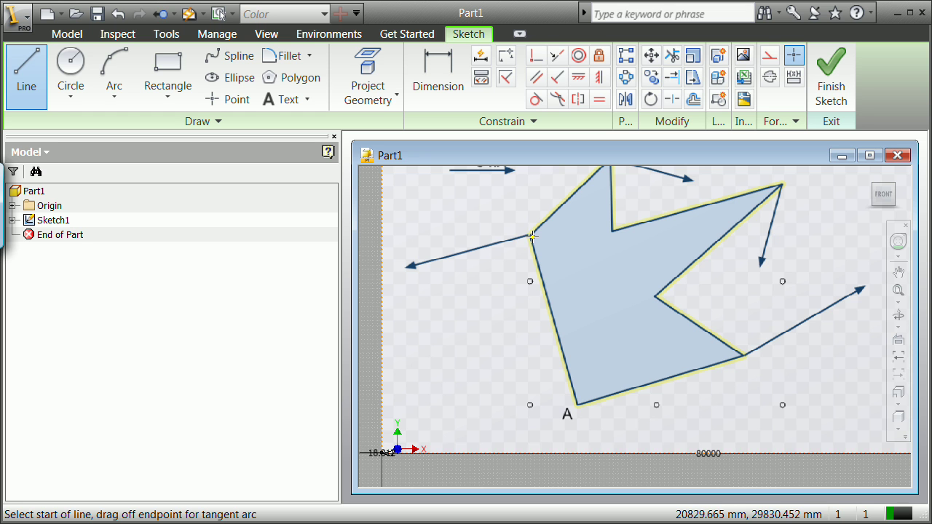
{"action": "left_click", "coordinate": [529, 236]}
{"action": "left_click", "coordinate": [577, 405]}
{"action": "left_click", "coordinate": [737, 351]}
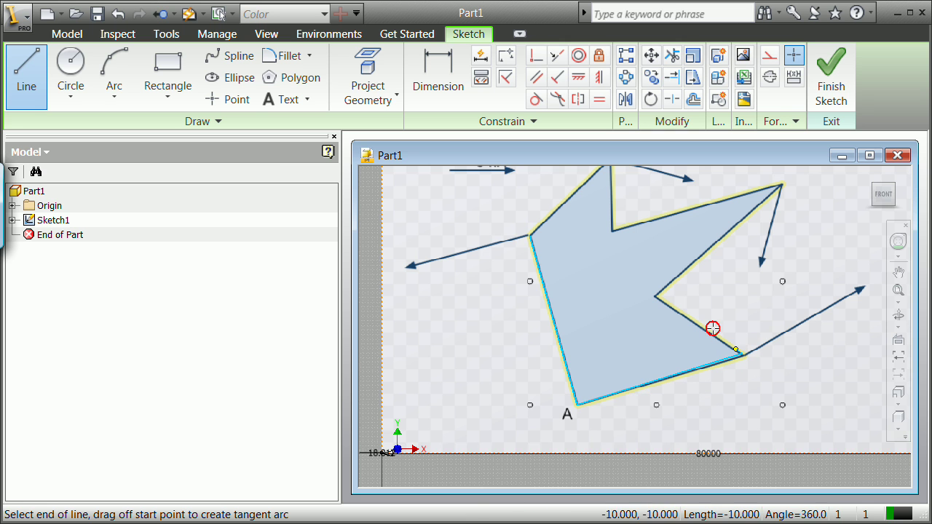
{"action": "left_click", "coordinate": [655, 296]}
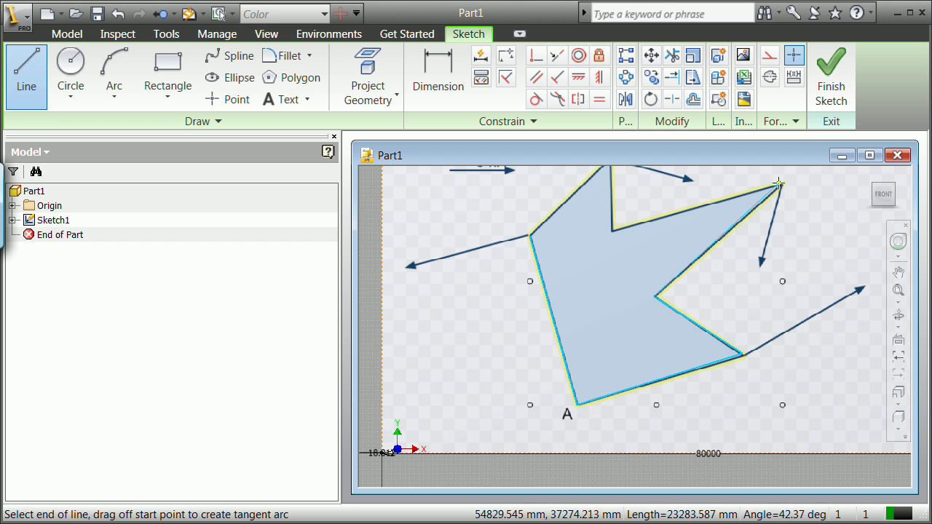
{"action": "left_click", "coordinate": [782, 183]}
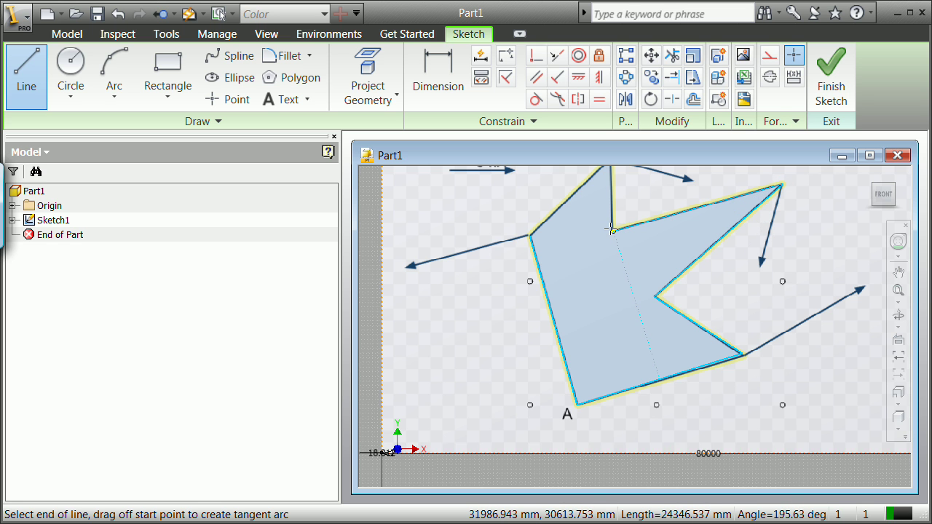
{"action": "left_click", "coordinate": [612, 230]}
- Close the outline with a line from the top vertex back to the left vertex
{"action": "scroll", "coordinate": [616, 218], "scroll_direction": "up", "scroll_amount": 3}
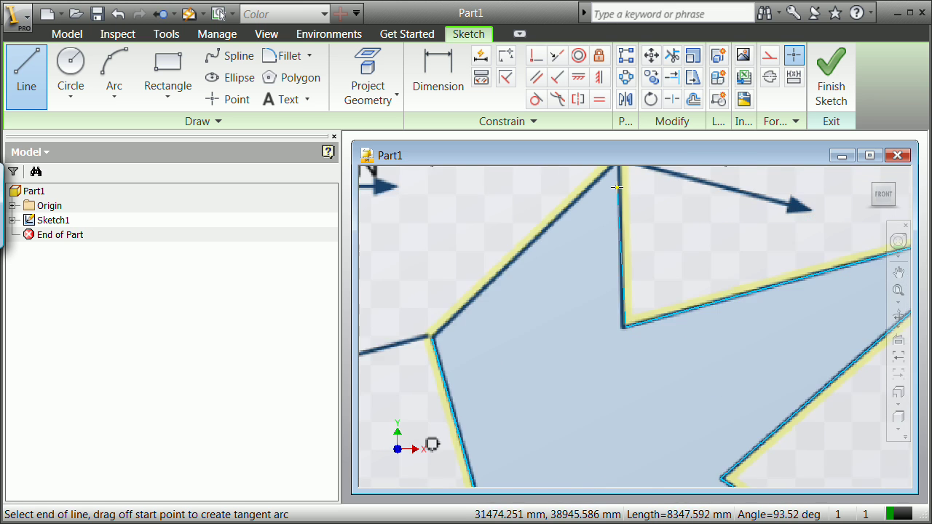
{"action": "scroll", "coordinate": [616, 188], "scroll_direction": "down", "scroll_amount": 2}
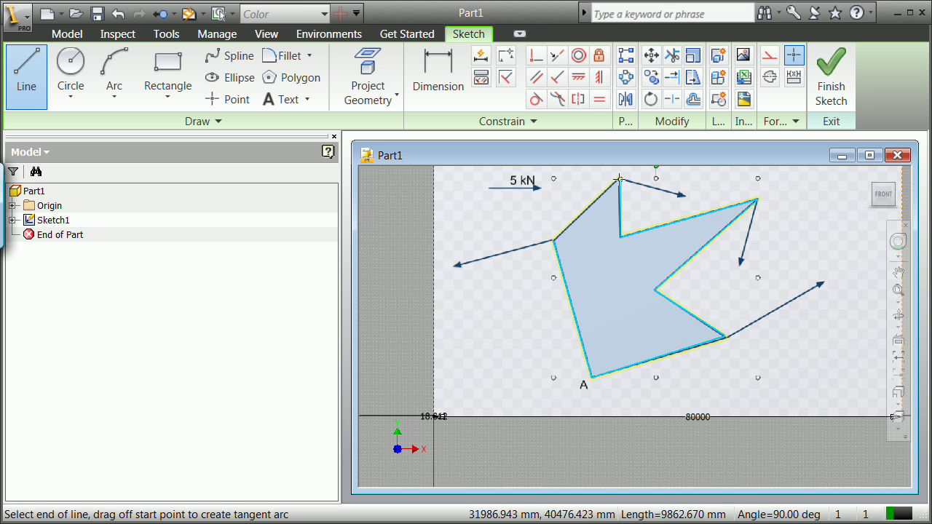
{"action": "left_click", "coordinate": [617, 178]}
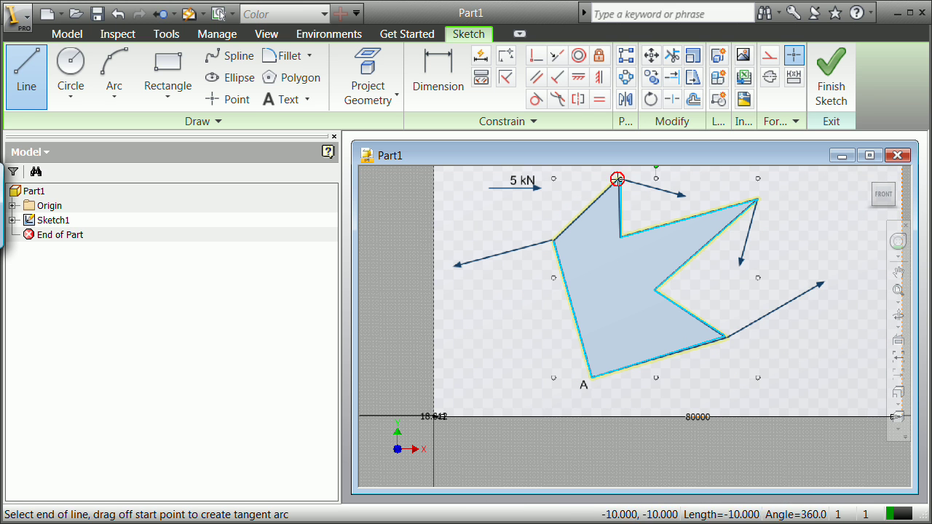
{"action": "left_click", "coordinate": [554, 241]}
{"action": "right_click", "coordinate": [573, 243]}
{"action": "left_click", "coordinate": [609, 258]}
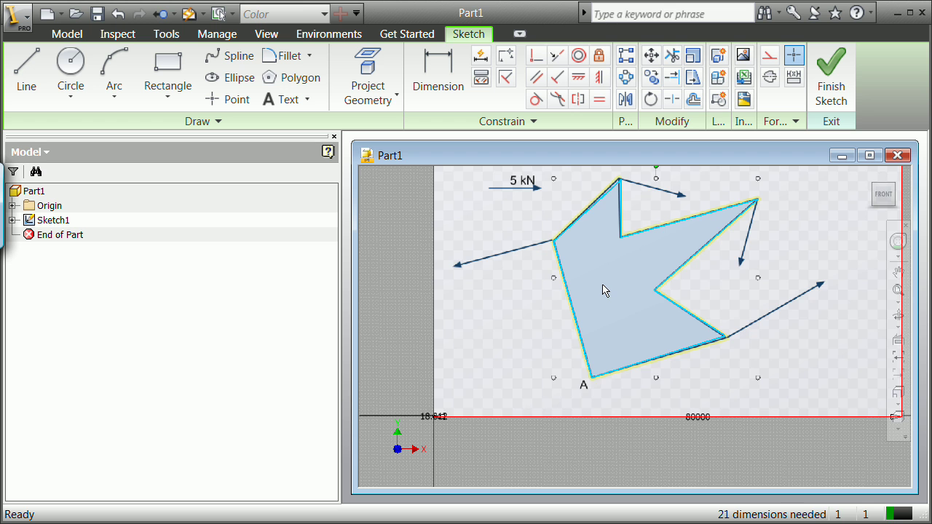
{"action": "scroll", "coordinate": [602, 290], "scroll_direction": "up", "scroll_amount": 3}
{"action": "scroll", "coordinate": [602, 290], "scroll_direction": "down", "scroll_amount": 4}
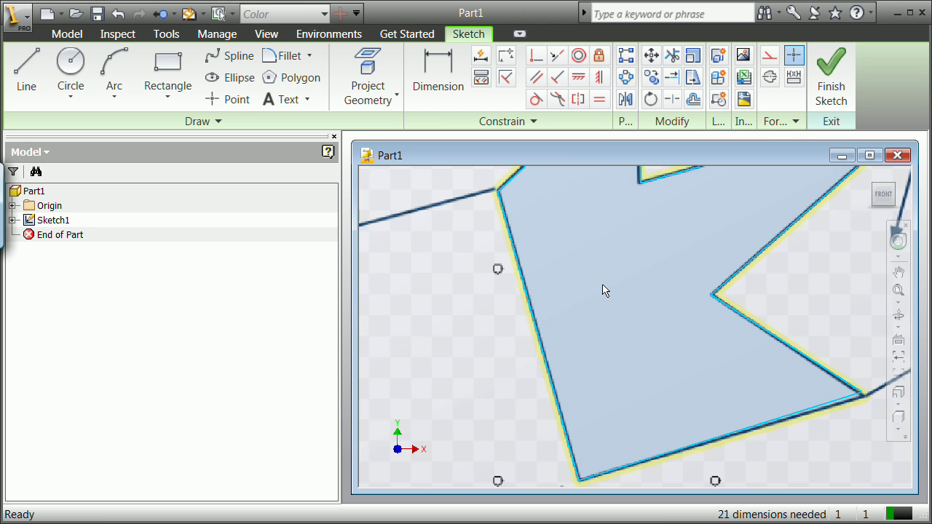
{"action": "scroll", "coordinate": [602, 290], "scroll_direction": "up", "scroll_amount": 3}
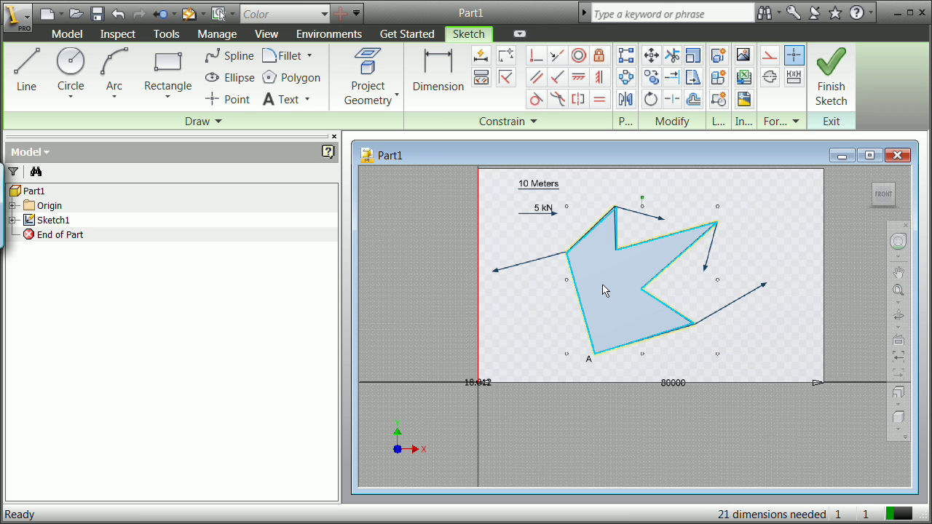
{"action": "right_click", "coordinate": [623, 349]}
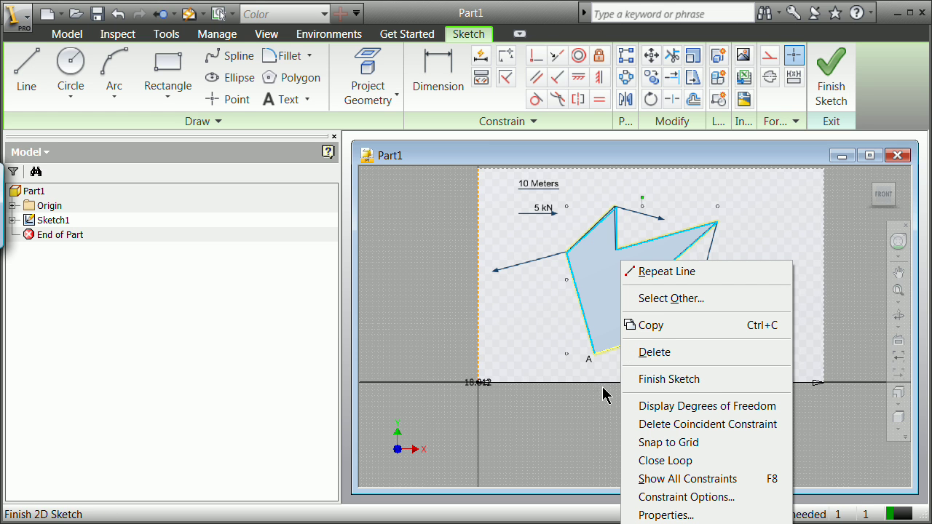
- Finish Sketch1 and extrude the arrow profile 1000 mm into Extrusion1
{"action": "left_click", "coordinate": [647, 380]}
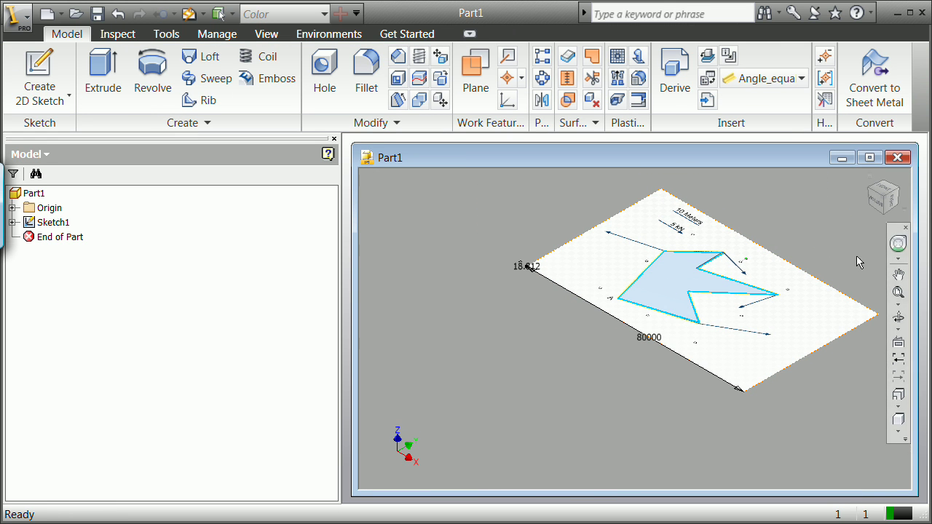
{"action": "left_click", "coordinate": [103, 73]}
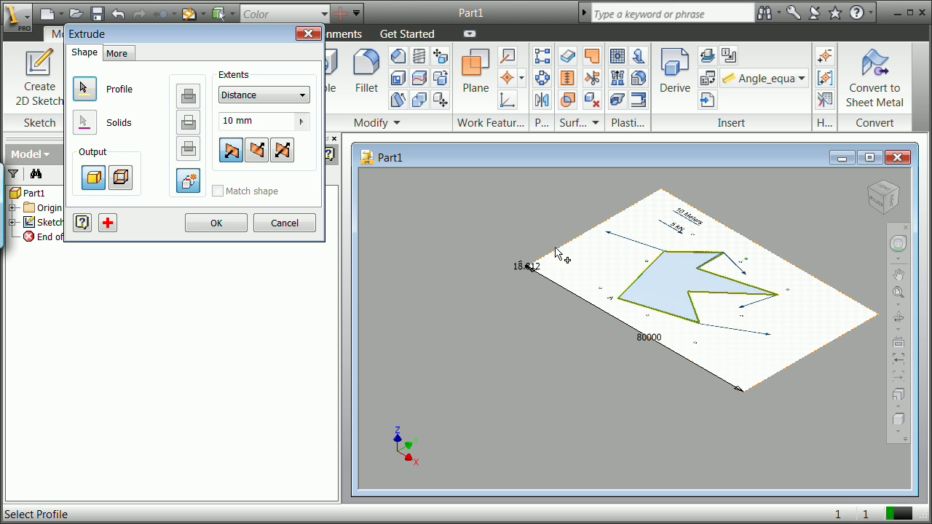
{"action": "left_click", "coordinate": [657, 292]}
{"action": "left_click", "coordinate": [191, 129]}
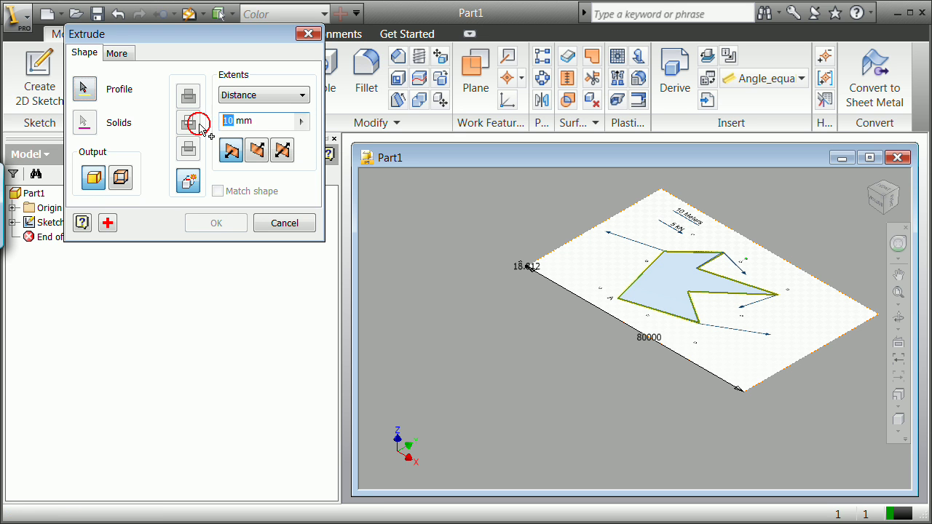
{"action": "key", "text": "BackSpace"}
{"action": "key", "text": "BackSpace"}
{"action": "type", "text": "1000"}
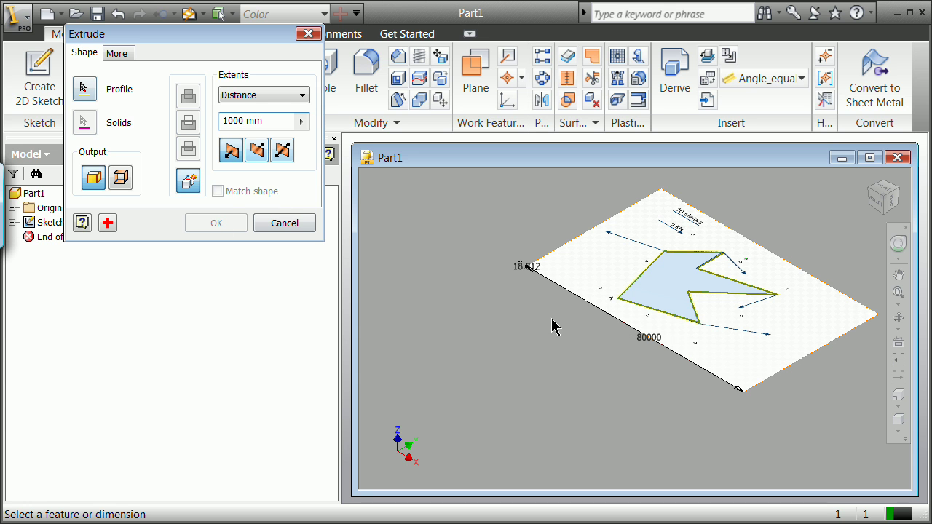
{"action": "left_click", "coordinate": [670, 311]}
{"action": "left_click", "coordinate": [83, 90]}
{"action": "left_click", "coordinate": [527, 243]}
{"action": "left_click", "coordinate": [661, 277]}
{"action": "left_click", "coordinate": [216, 225]}
- Zoom in and out to inspect the extruded arrow-shaped plate
{"action": "scroll", "coordinate": [647, 277], "scroll_direction": "up", "scroll_amount": 4}
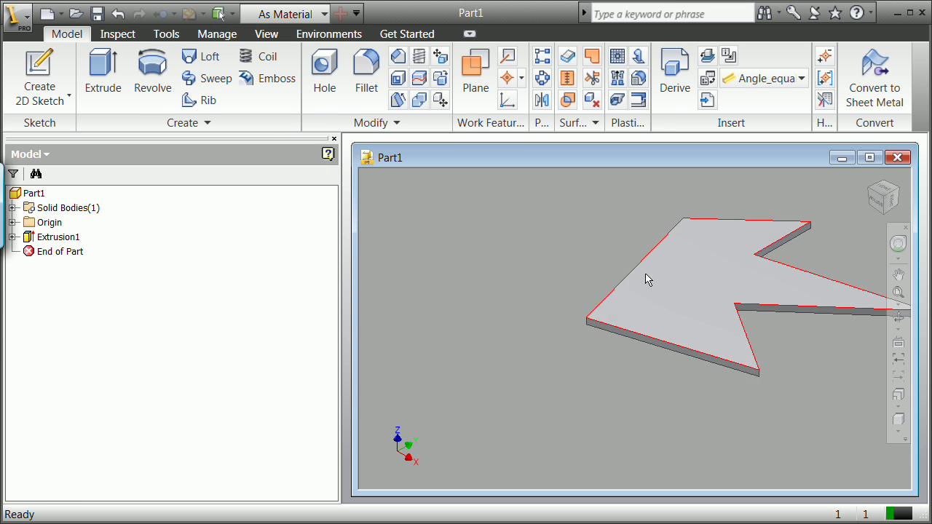
{"action": "scroll", "coordinate": [648, 278], "scroll_direction": "down", "scroll_amount": 3}
{"action": "scroll", "coordinate": [642, 274], "scroll_direction": "up", "scroll_amount": 3}
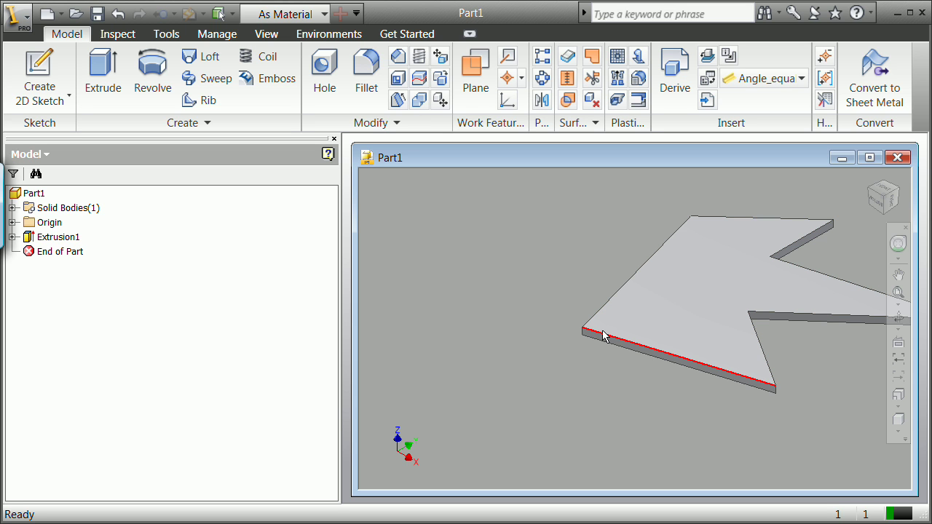
{"action": "scroll", "coordinate": [635, 297], "scroll_direction": "down", "scroll_amount": 2}
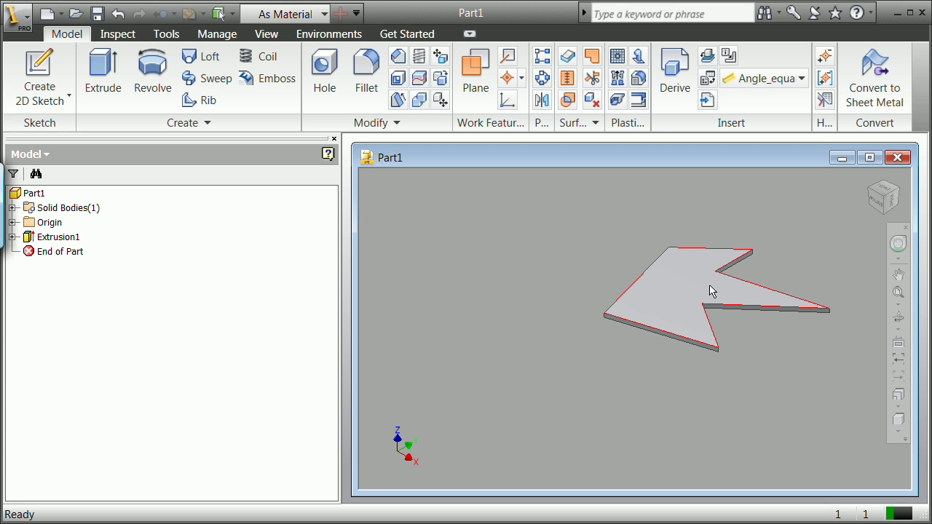
{"action": "scroll", "coordinate": [710, 291], "scroll_direction": "up", "scroll_amount": 2}
{"action": "scroll", "coordinate": [710, 291], "scroll_direction": "down", "scroll_amount": 2}
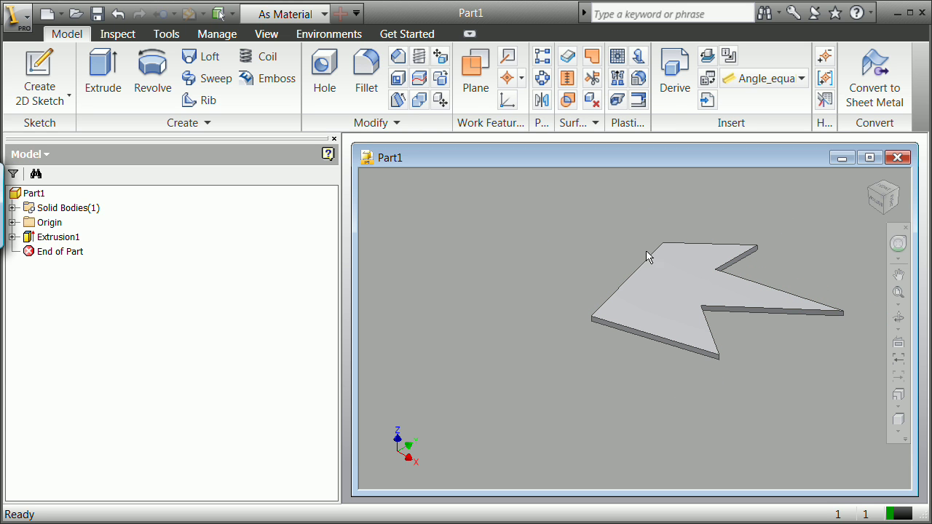
{"action": "scroll", "coordinate": [682, 255], "scroll_direction": "up", "scroll_amount": 2}
{"action": "scroll", "coordinate": [682, 255], "scroll_direction": "down", "scroll_amount": 2}
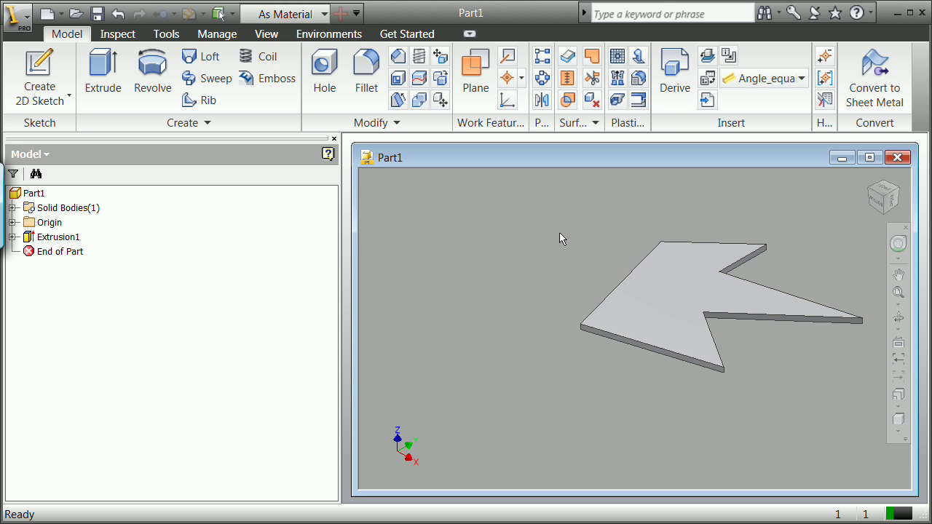
- Set up a 500 mm Through All hole with a flat drill point
{"action": "left_click", "coordinate": [322, 73]}
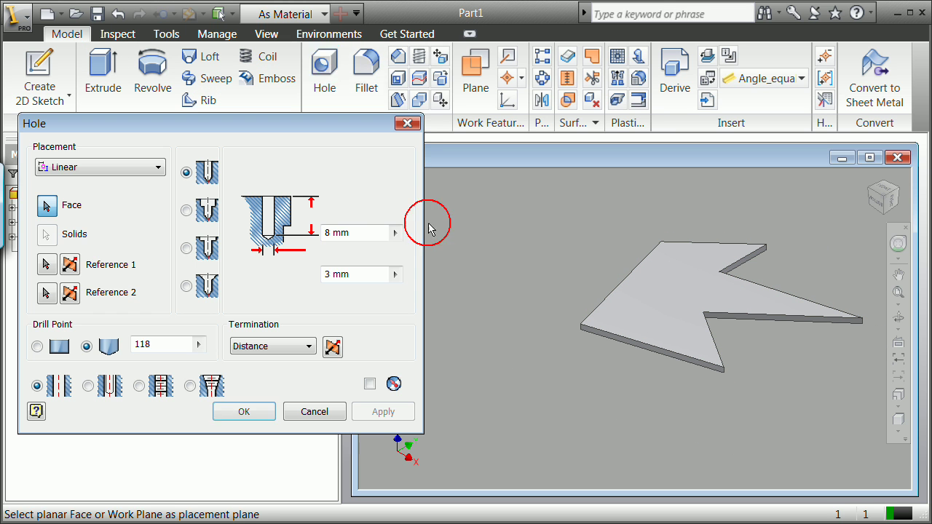
{"action": "left_click", "coordinate": [37, 347]}
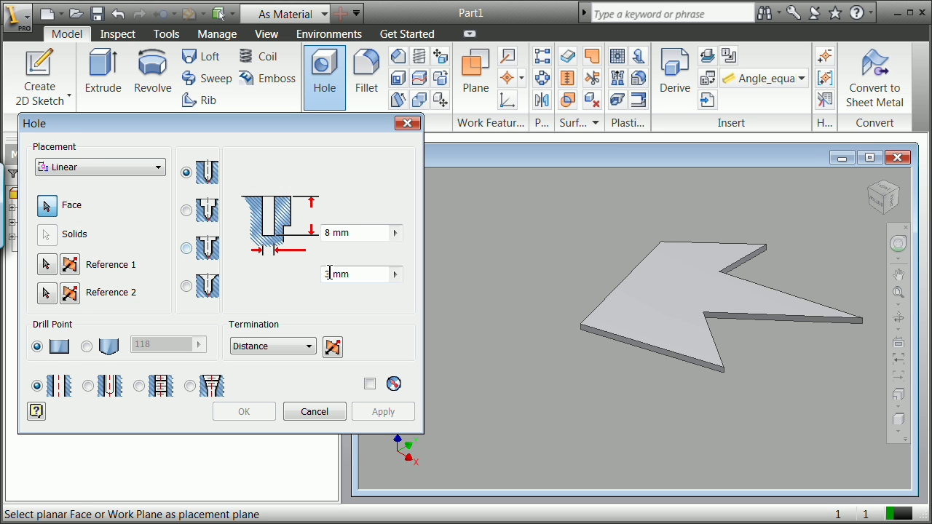
{"action": "left_click", "coordinate": [308, 347]}
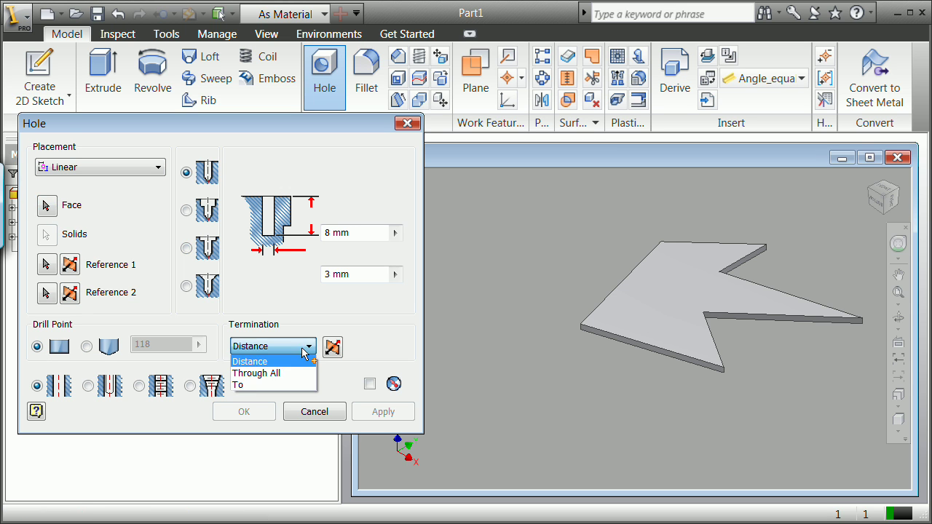
{"action": "left_click", "coordinate": [271, 374]}
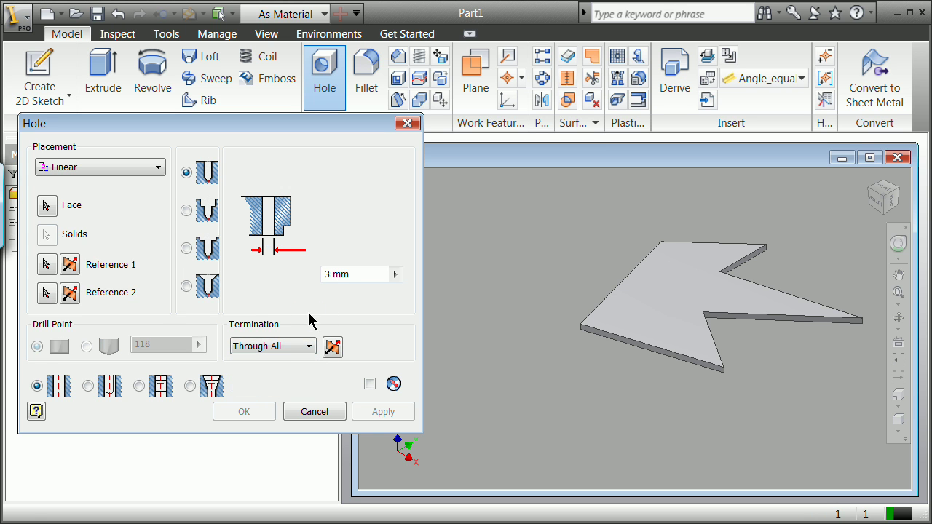
{"action": "double_click", "coordinate": [331, 277]}
{"action": "type", "text": "500"}
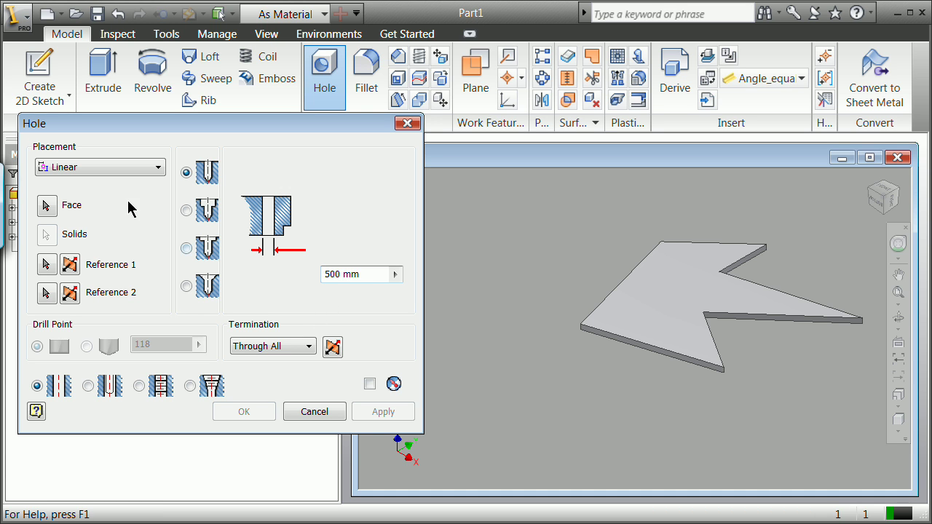
- Place the hole on the plate's top face, referenced to the front edge and a second edge
{"action": "left_click", "coordinate": [46, 207]}
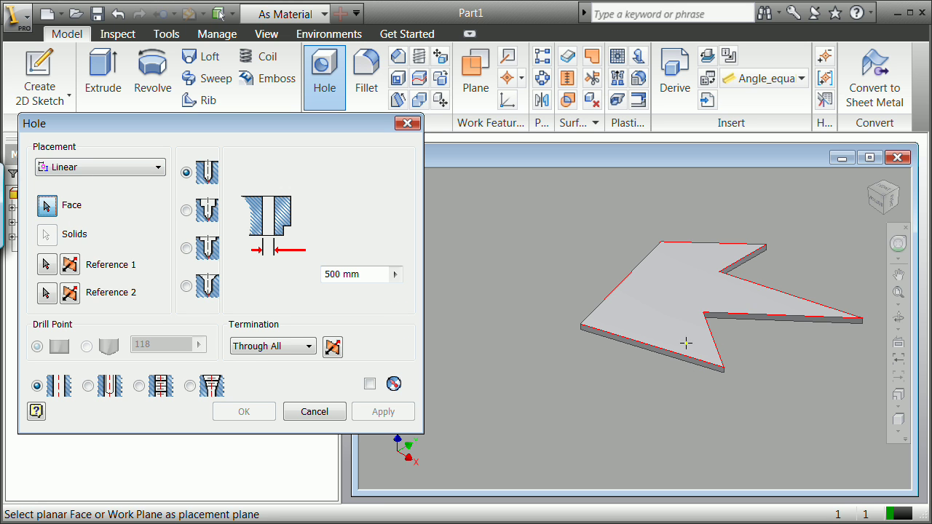
{"action": "left_click", "coordinate": [670, 322]}
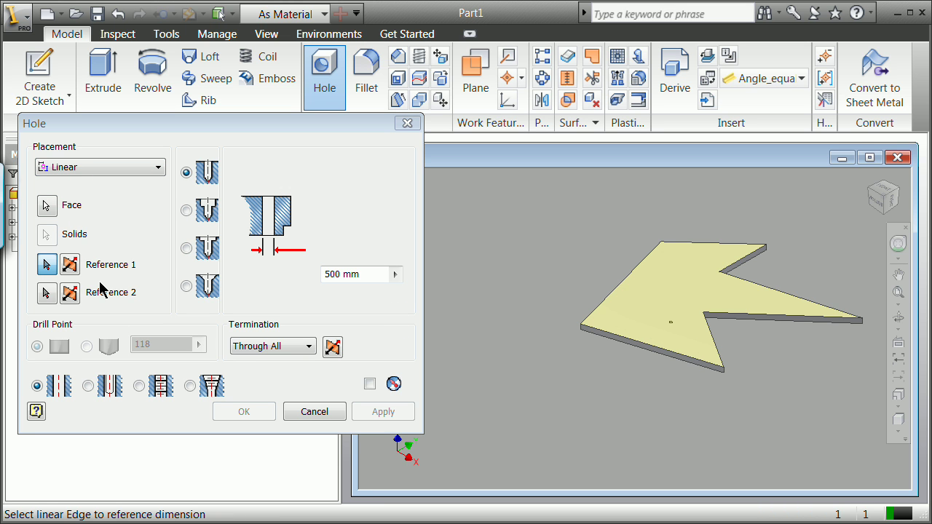
{"action": "left_click", "coordinate": [612, 335]}
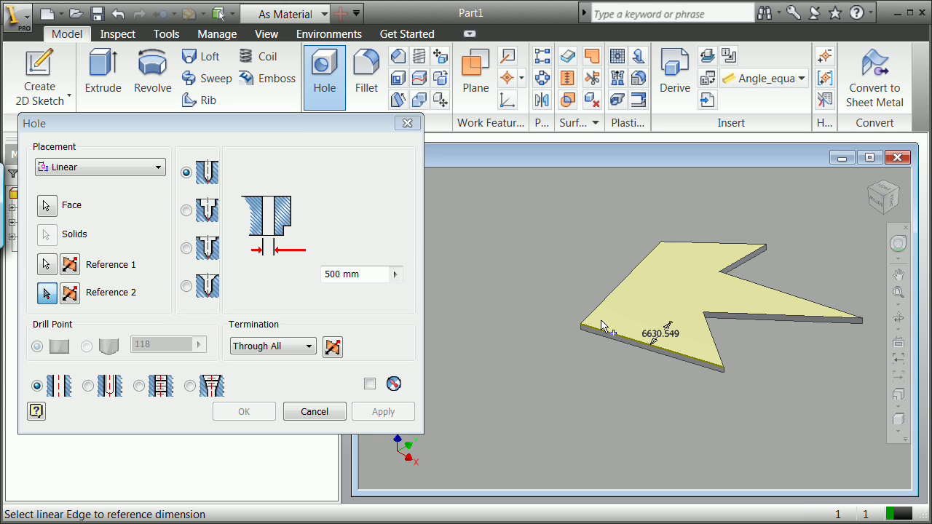
{"action": "type", "text": "5"}
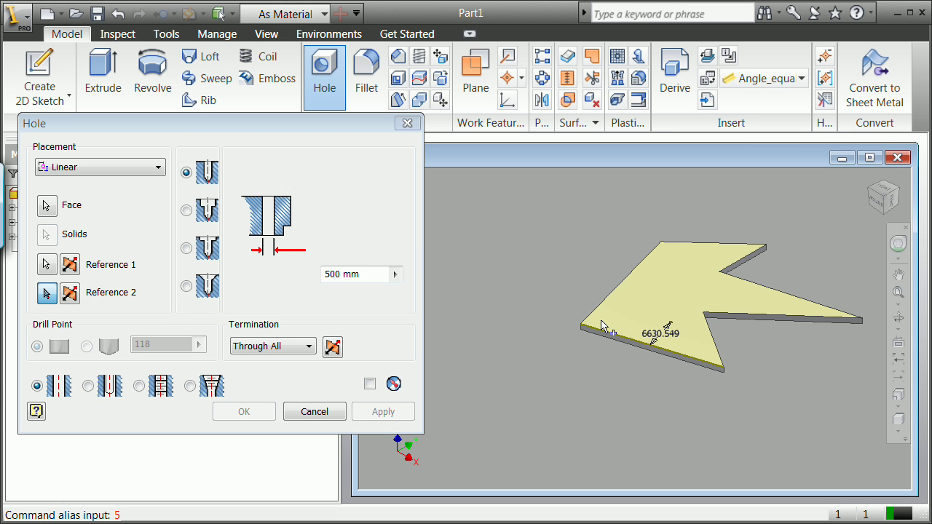
{"action": "key", "text": "Escape"}
{"action": "type", "text": "3"}
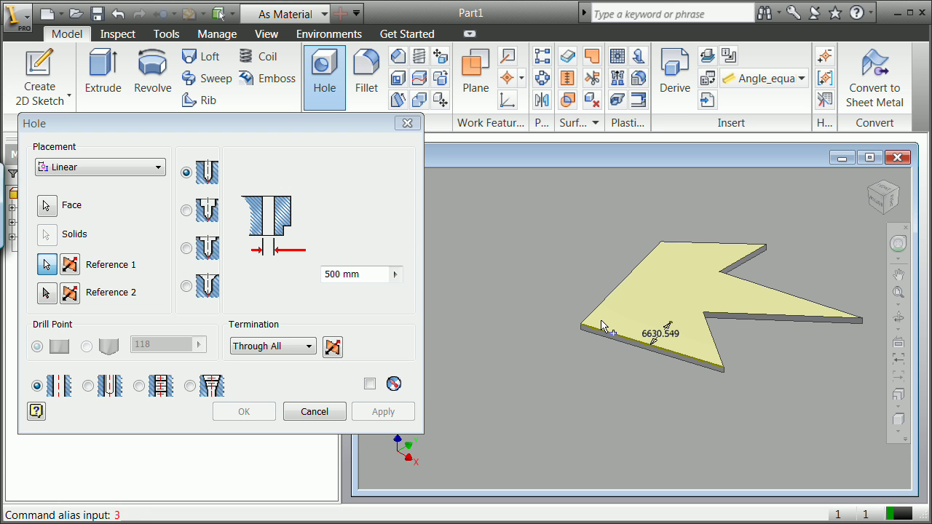
{"action": "type", "text": "000"}
{"action": "key", "text": "Escape"}
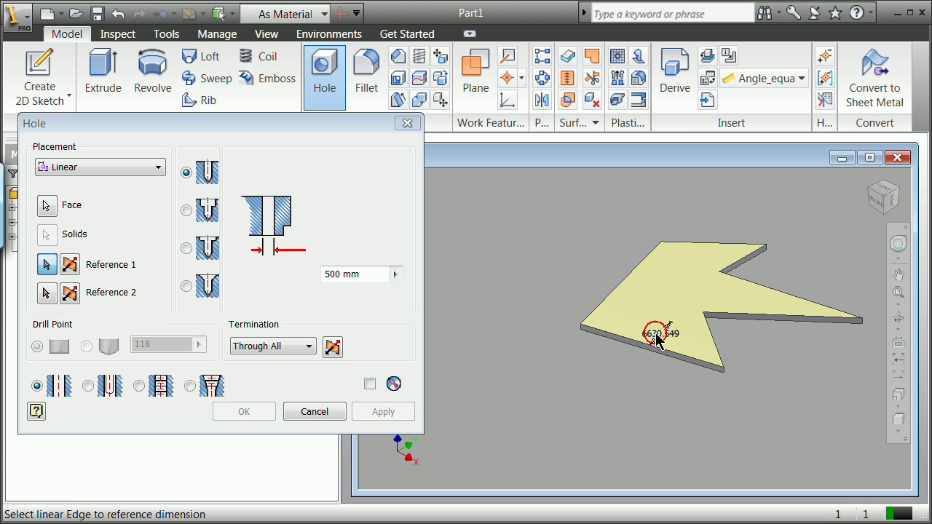
{"action": "left_click", "coordinate": [47, 293]}
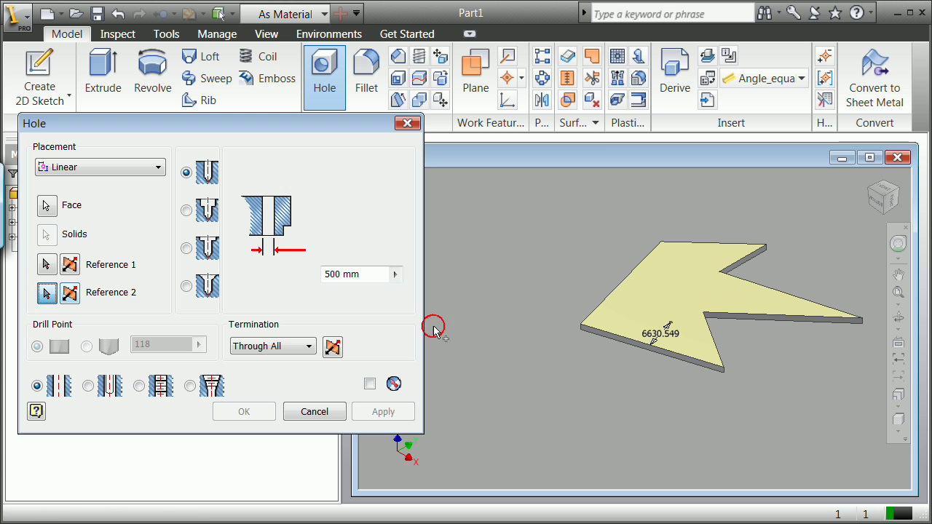
{"action": "left_click", "coordinate": [602, 313]}
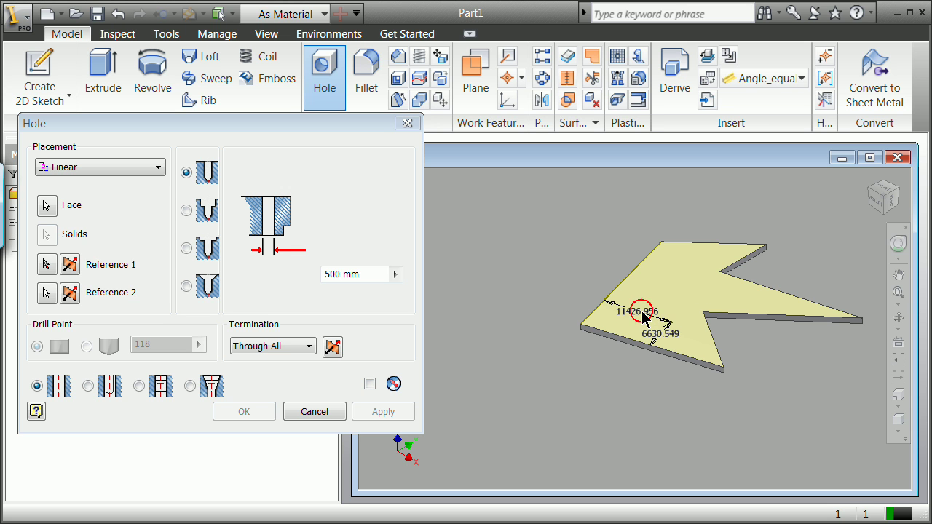
{"action": "scroll", "coordinate": [640, 315], "scroll_direction": "up", "scroll_amount": 1}
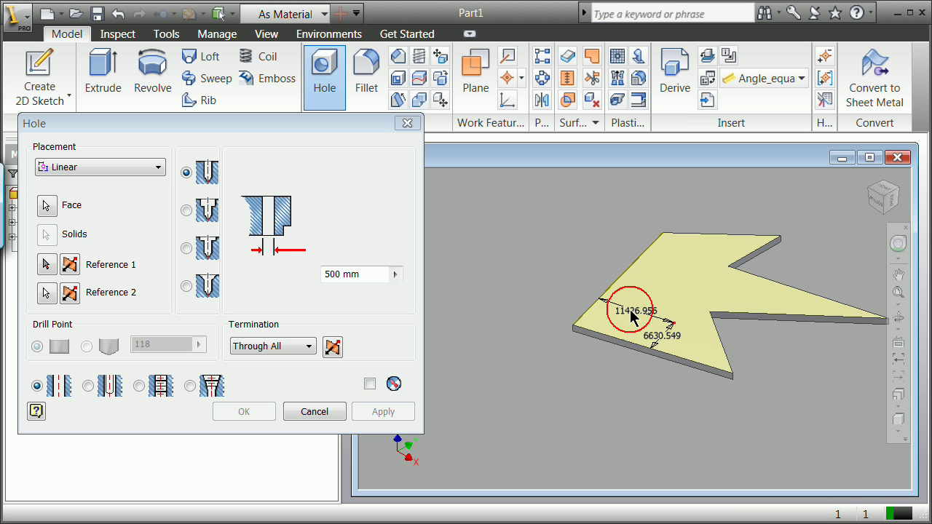
{"action": "scroll", "coordinate": [689, 297], "scroll_direction": "down", "scroll_amount": 2}
{"action": "scroll", "coordinate": [684, 313], "scroll_direction": "up", "scroll_amount": 3}
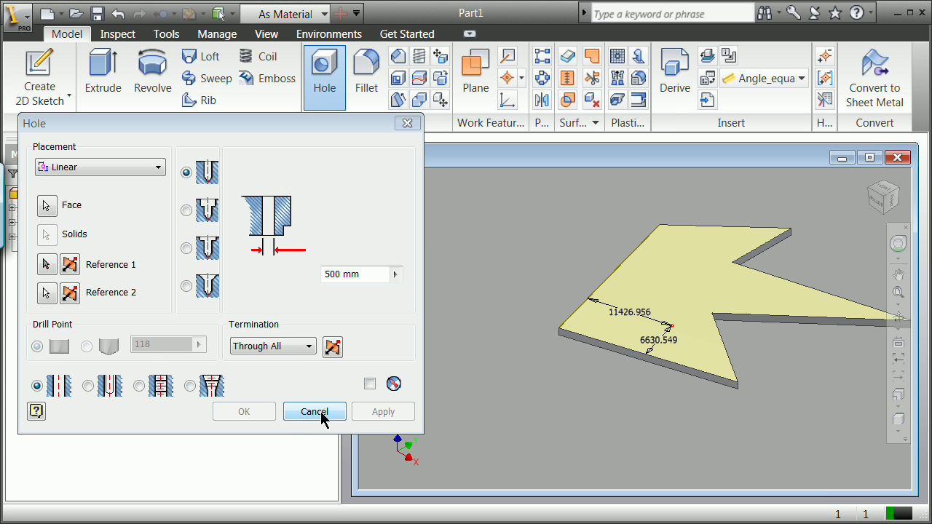
- Try Counterbore and Distance options, revert to Through All, then cancel the hole
{"action": "left_click", "coordinate": [47, 265]}
{"action": "left_click", "coordinate": [186, 210]}
{"action": "left_click", "coordinate": [37, 346]}
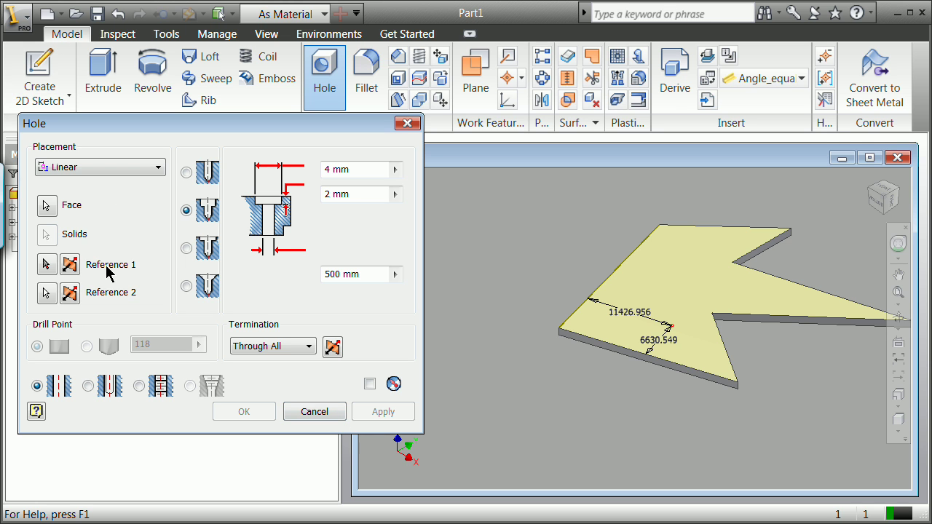
{"action": "scroll", "coordinate": [688, 346], "scroll_direction": "down", "scroll_amount": 2}
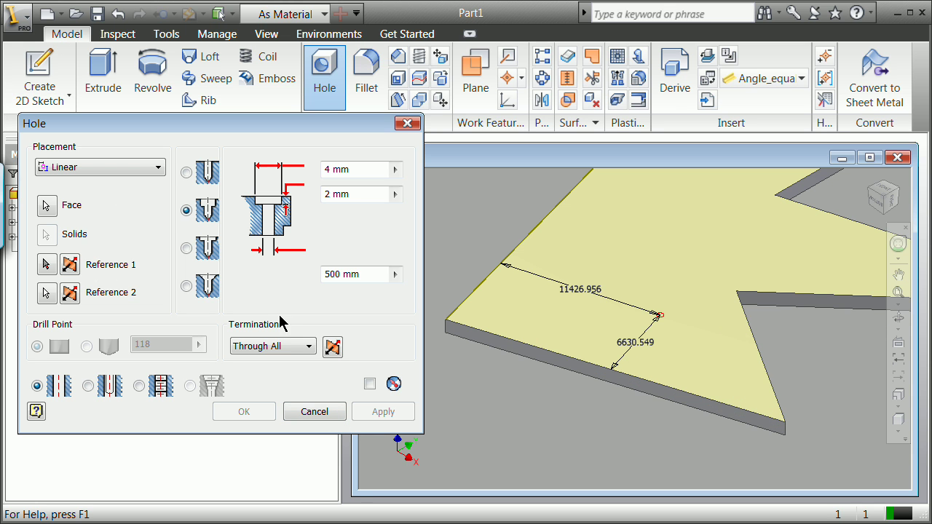
{"action": "left_click", "coordinate": [291, 347]}
{"action": "left_click", "coordinate": [277, 368]}
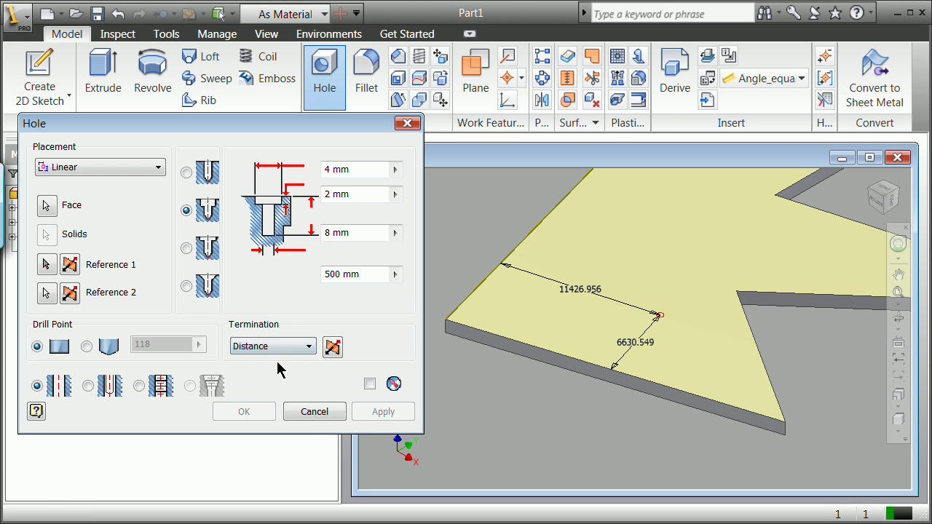
{"action": "left_click", "coordinate": [302, 348]}
{"action": "left_click", "coordinate": [289, 374]}
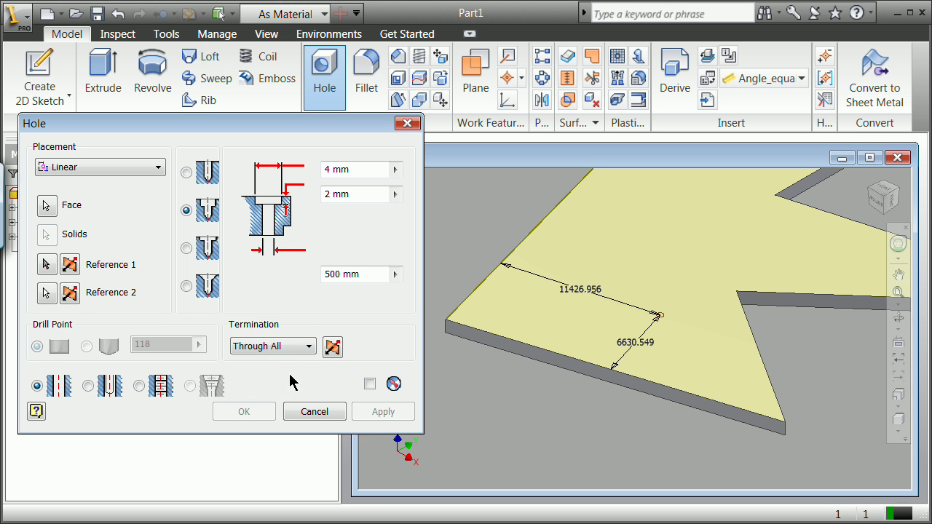
{"action": "left_click", "coordinate": [314, 413]}
- Set both hole offsets to 3000 mm and create the through hole near the plate's front corner
{"action": "scroll", "coordinate": [510, 311], "scroll_direction": "up", "scroll_amount": 4}
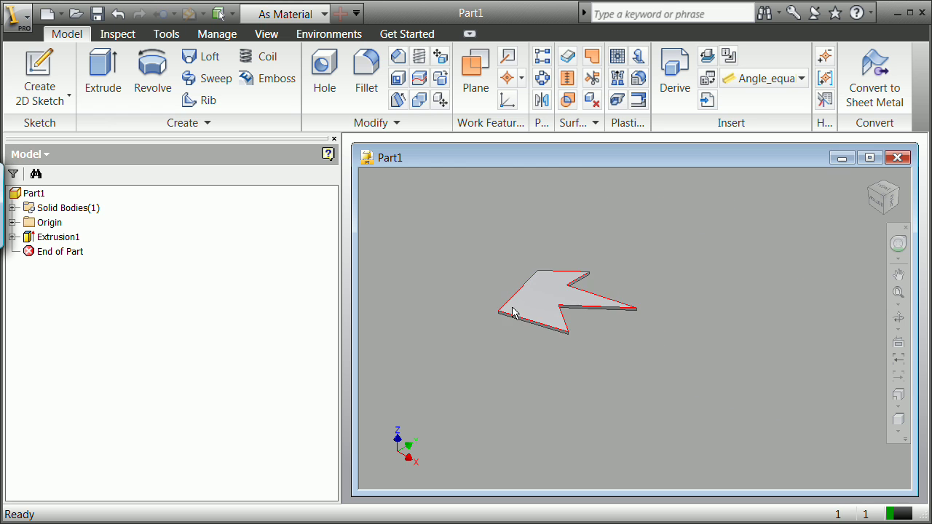
{"action": "scroll", "coordinate": [535, 280], "scroll_direction": "down", "scroll_amount": 3}
{"action": "scroll", "coordinate": [536, 279], "scroll_direction": "up", "scroll_amount": 2}
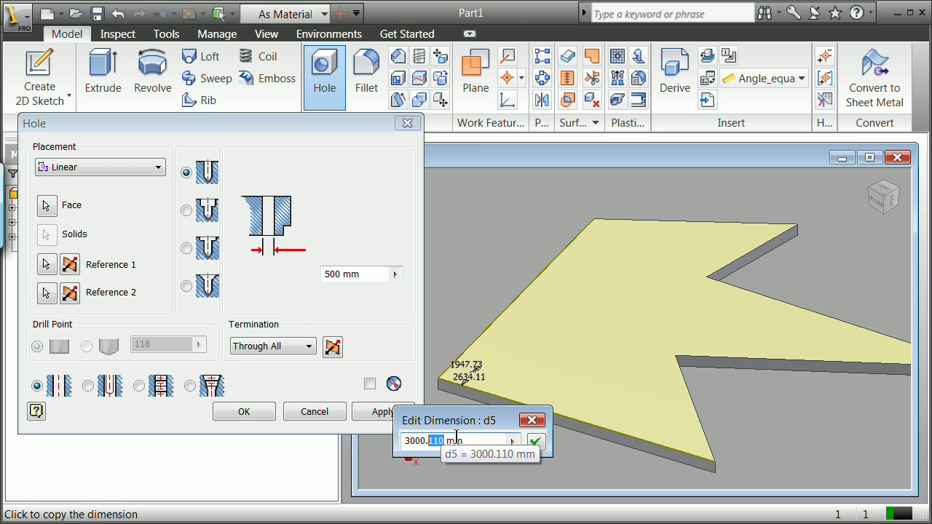
{"action": "key", "text": "Delete"}
{"action": "left_click", "coordinate": [535, 441]}
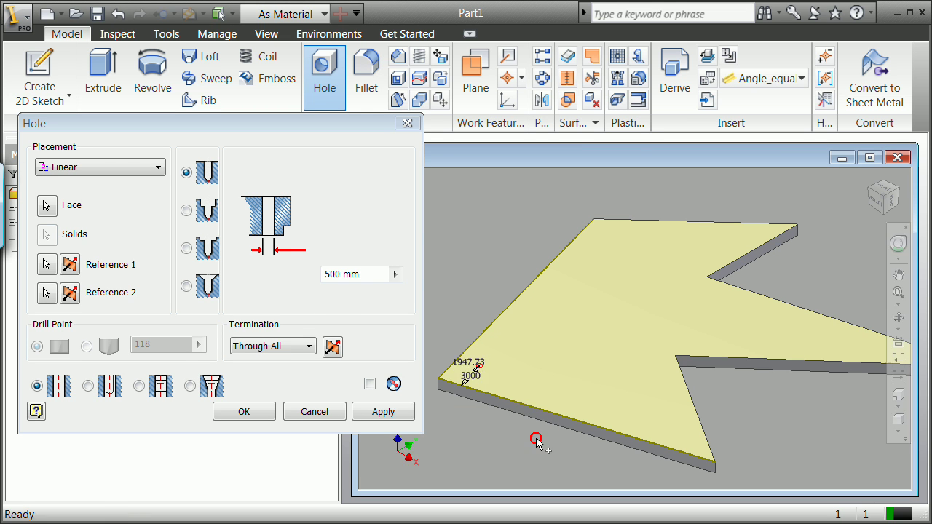
{"action": "left_click", "coordinate": [468, 363]}
{"action": "left_click_drag", "start_coordinate": [396, 427], "coordinate": [374, 430]}
{"action": "type", "text": "3000"}
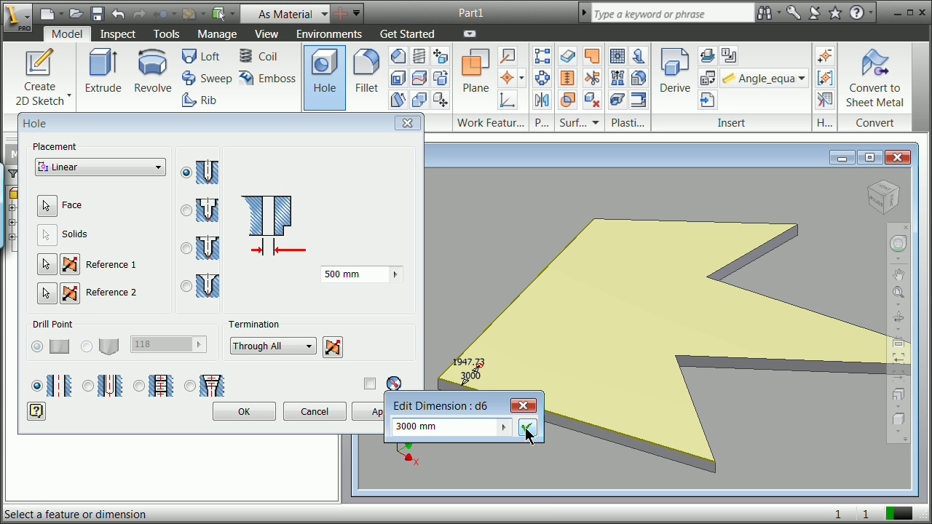
{"action": "left_click", "coordinate": [527, 428]}
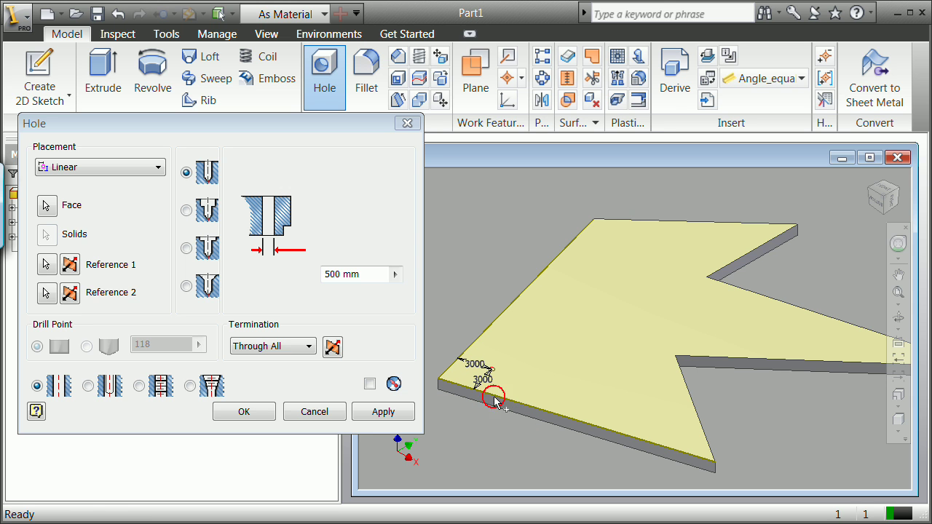
{"action": "left_click", "coordinate": [244, 413]}
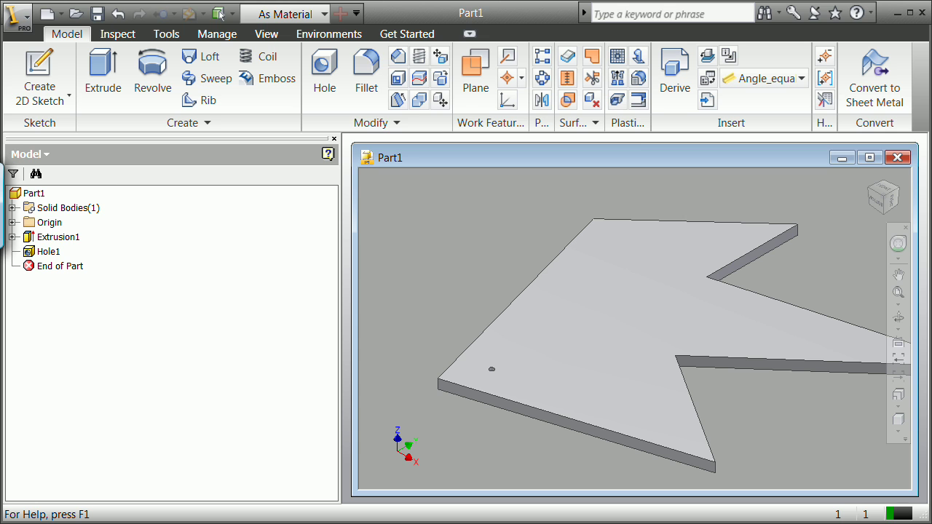
- Place a second 3000 mm-offset hole near the plate's back corner and finish
{"action": "key", "text": "h"}
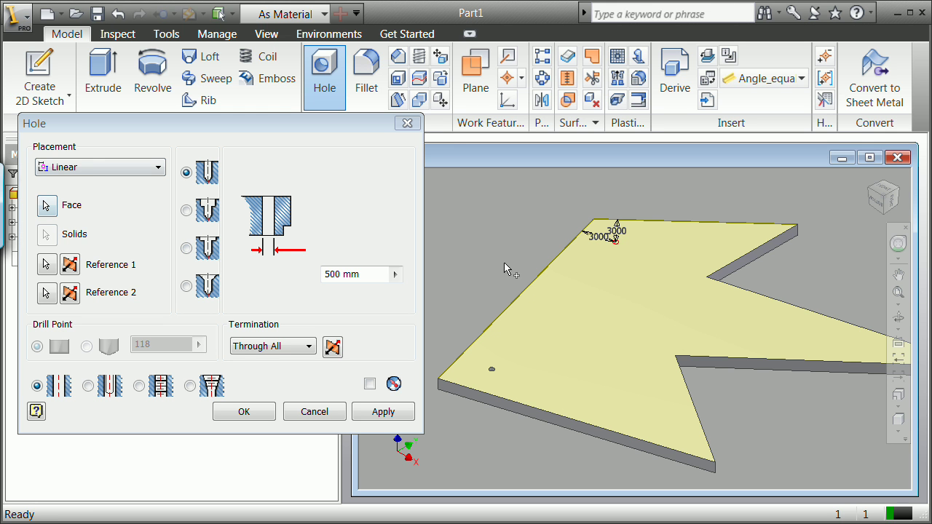
{"action": "left_click", "coordinate": [372, 412]}
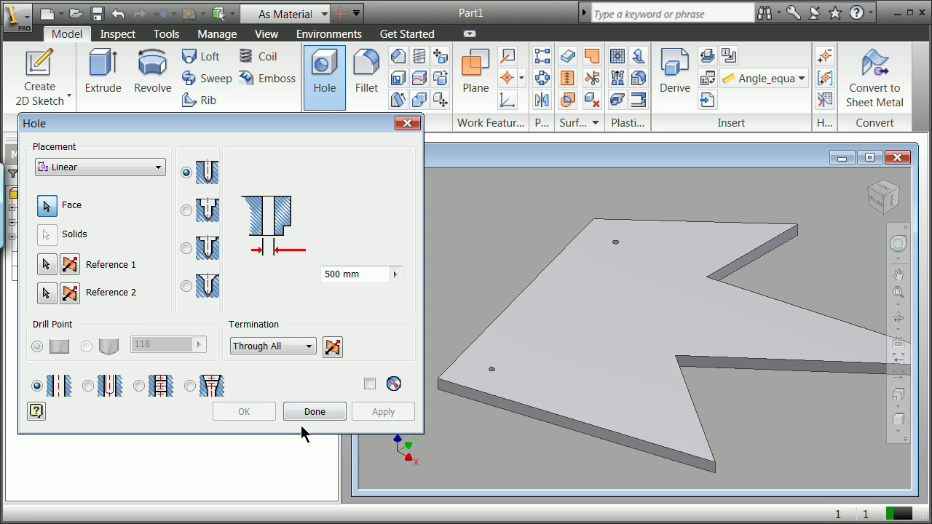
{"action": "left_click", "coordinate": [314, 411]}
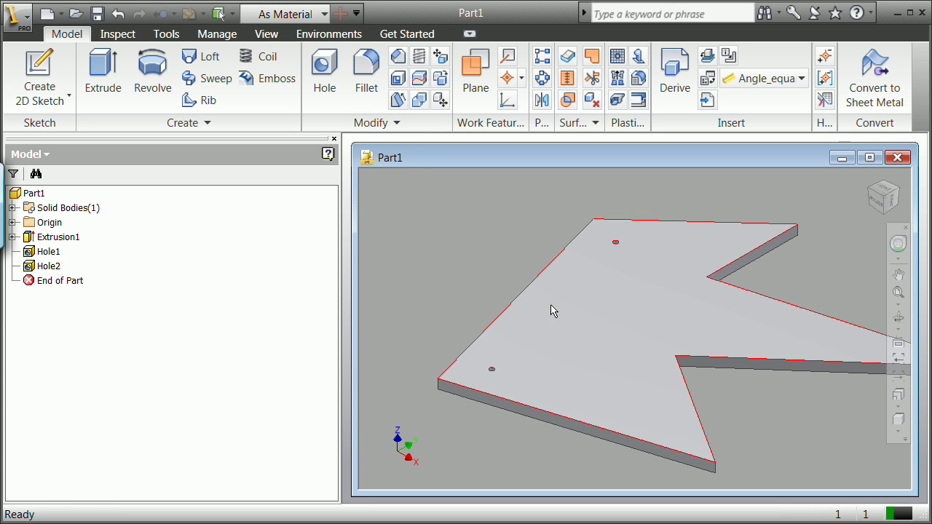
- In the Parameters table, make d6's equation equal d5
{"action": "left_click", "coordinate": [137, 39]}
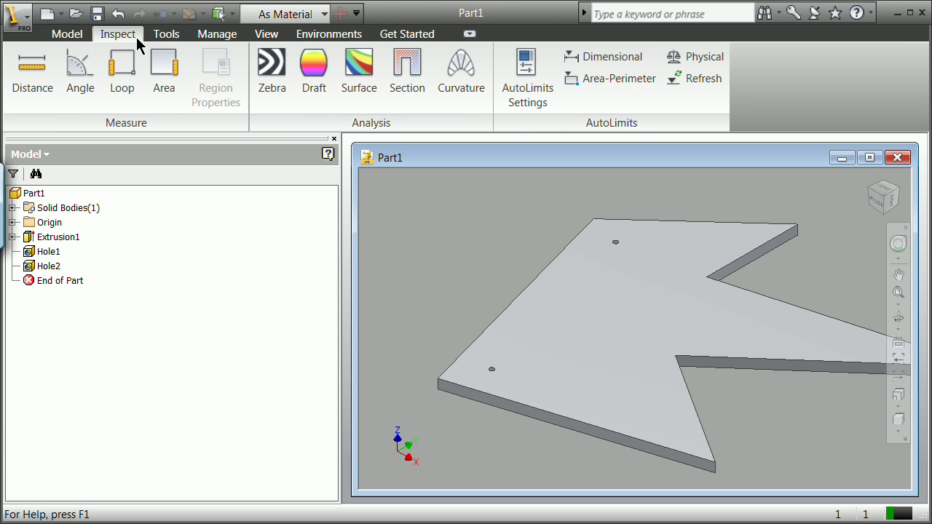
{"action": "left_click", "coordinate": [167, 37]}
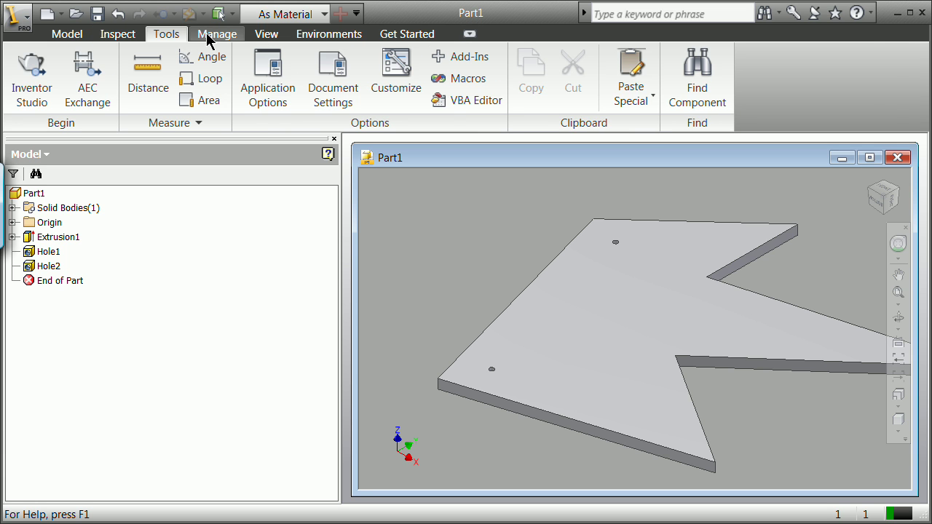
{"action": "left_click", "coordinate": [209, 37]}
{"action": "left_click", "coordinate": [188, 67]}
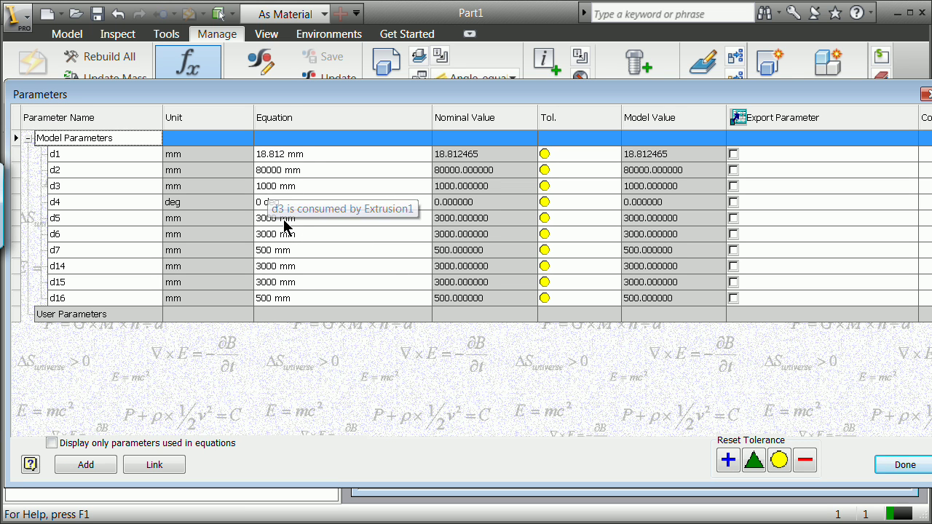
{"action": "left_click", "coordinate": [272, 234]}
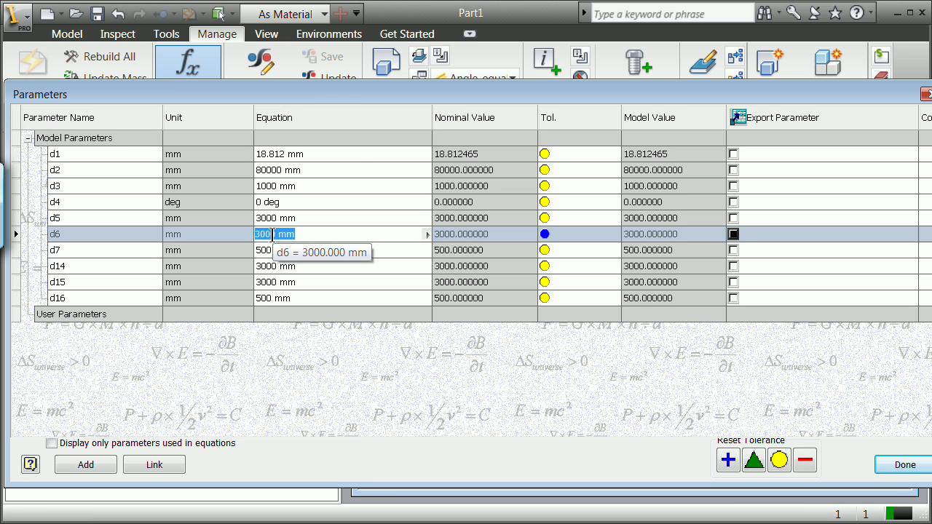
{"action": "type", "text": "="}
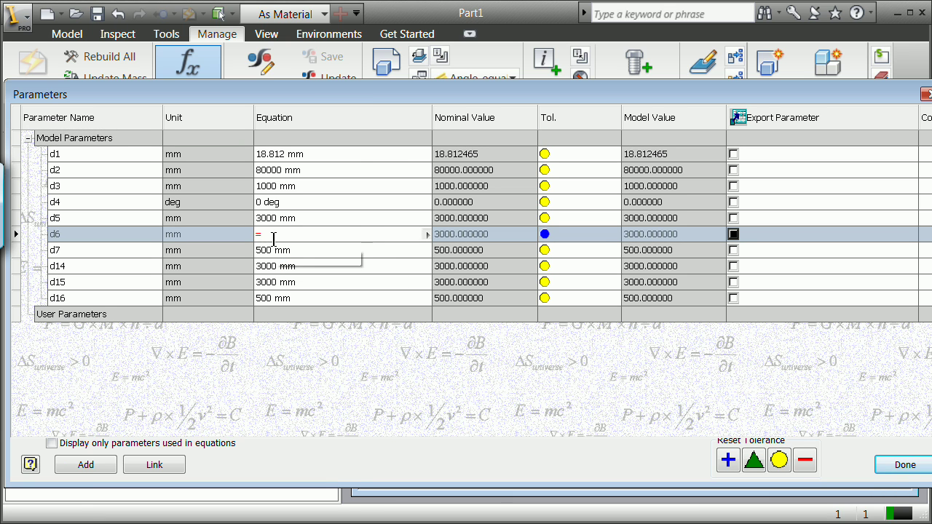
{"action": "type", "text": "d5"}
{"action": "key", "text": "Return"}
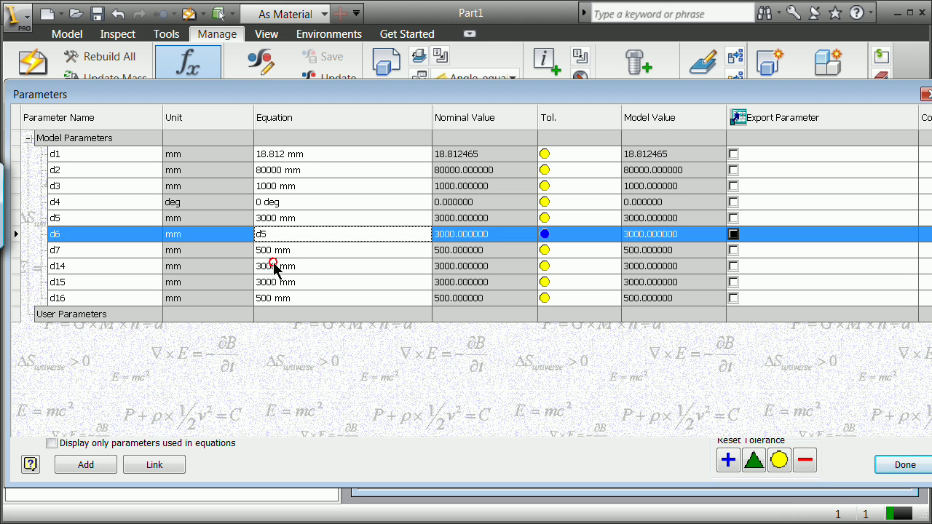
- Set the d14 and d15 equations to d5
{"action": "left_click", "coordinate": [275, 266]}
{"action": "type", "text": "="}
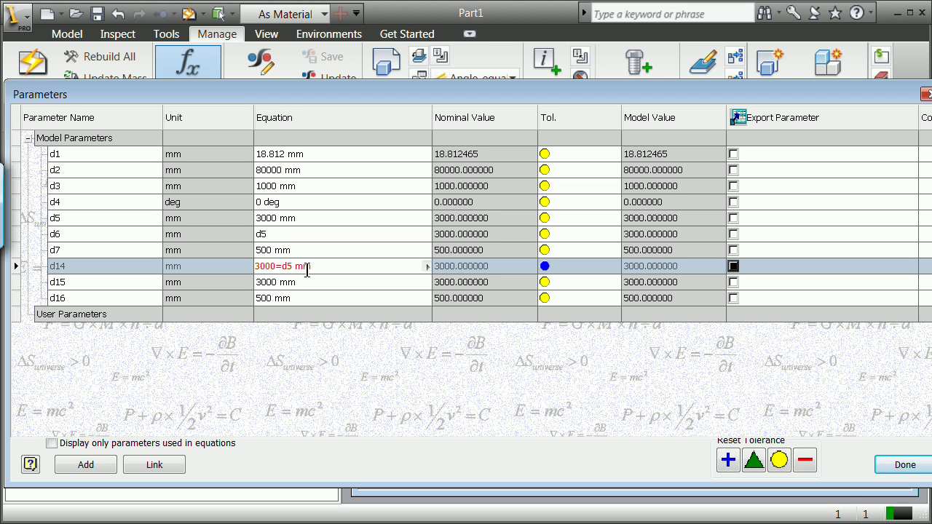
{"action": "type", "text": "d5"}
{"action": "left_click_drag", "start_coordinate": [310, 268], "coordinate": [200, 266]}
{"action": "key", "text": "BackSpace"}
{"action": "type", "text": "d5"}
{"action": "left_click", "coordinate": [273, 283]}
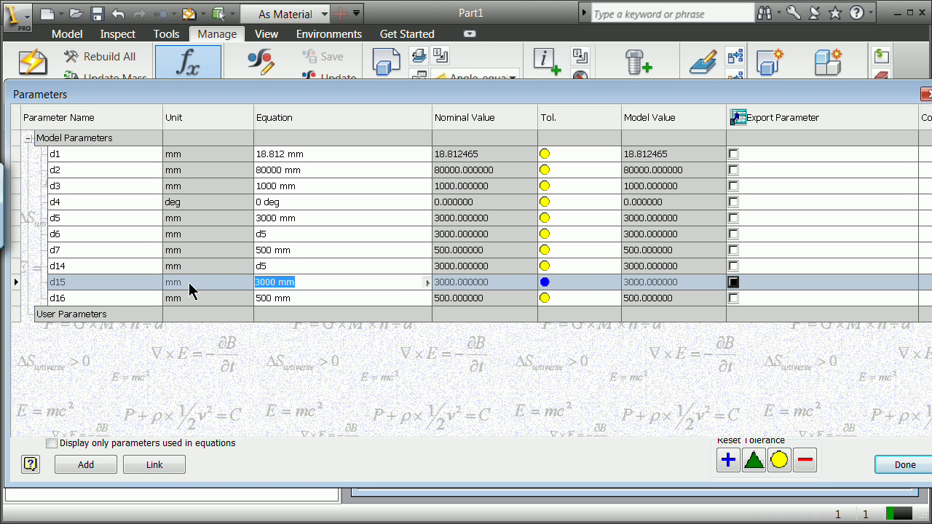
{"action": "type", "text": "d5"}
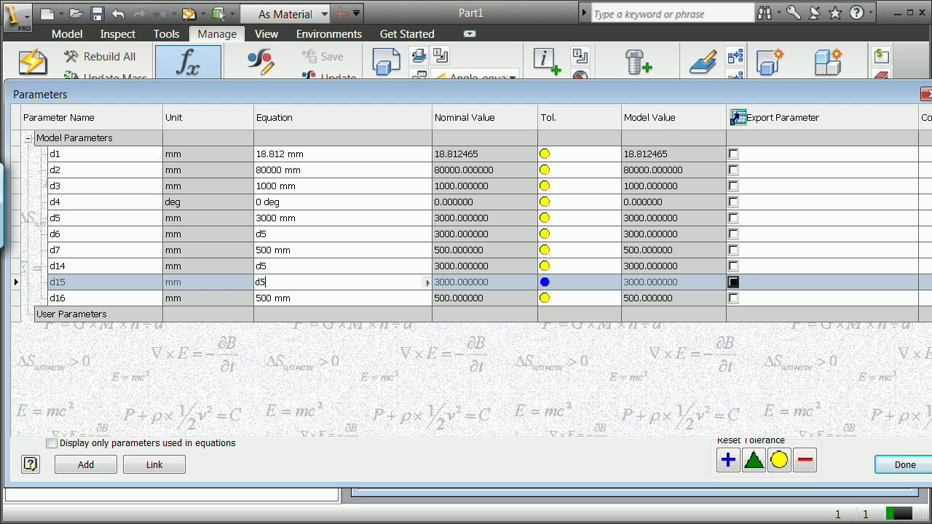
{"action": "left_click", "coordinate": [301, 299]}
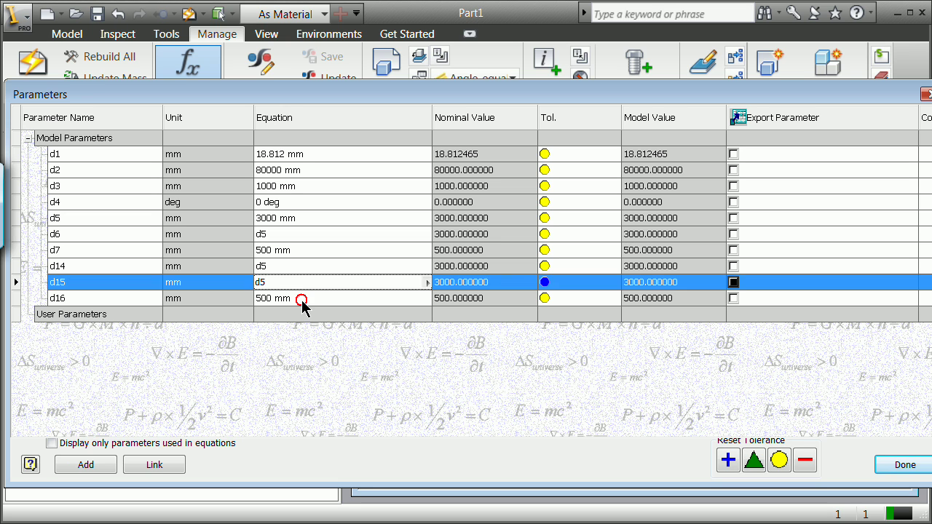
- Change d5 to 4000 mm and close the Parameters table
{"action": "left_click", "coordinate": [278, 225]}
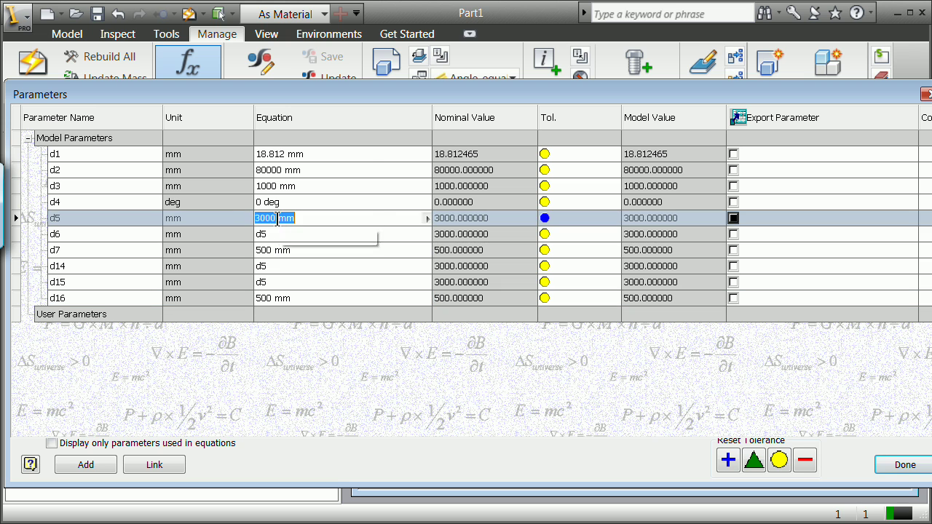
{"action": "double_click", "coordinate": [268, 218]}
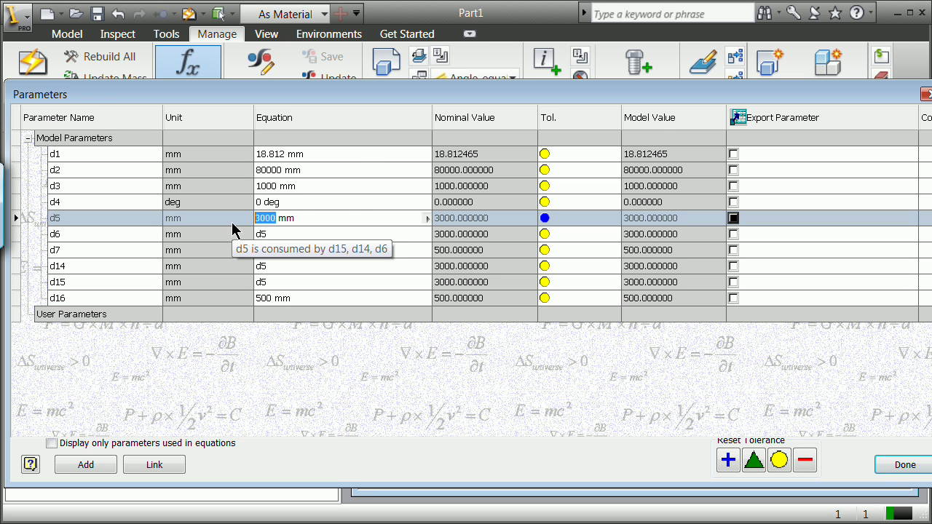
{"action": "type", "text": "4000"}
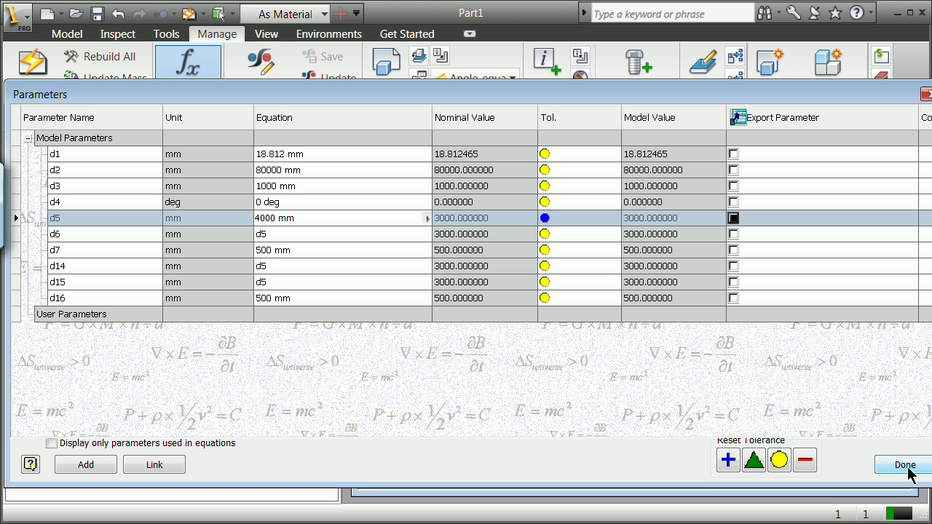
{"action": "key", "text": "Tab"}
{"action": "left_click", "coordinate": [905, 466]}
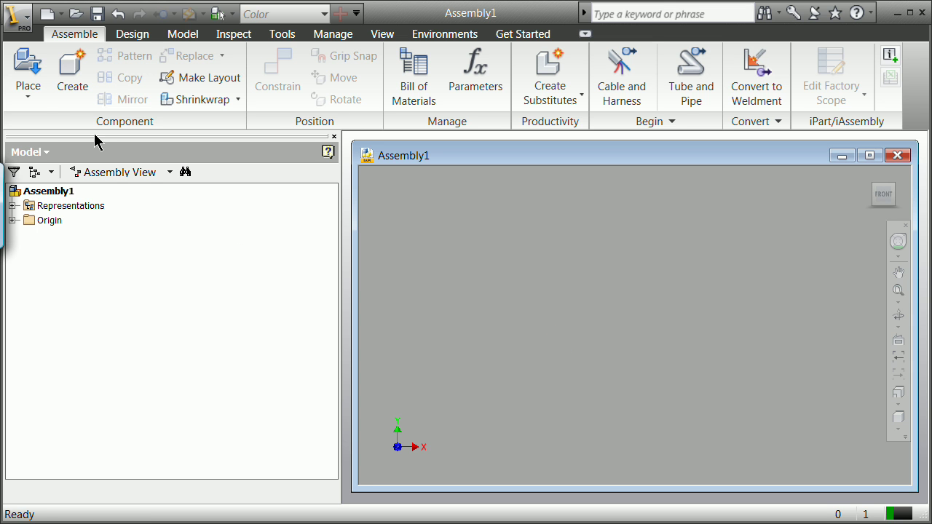
- Place a single copy of problem3b.ipt in Assembly1, dismissing the reference and project warnings
{"action": "left_click", "coordinate": [28, 69]}
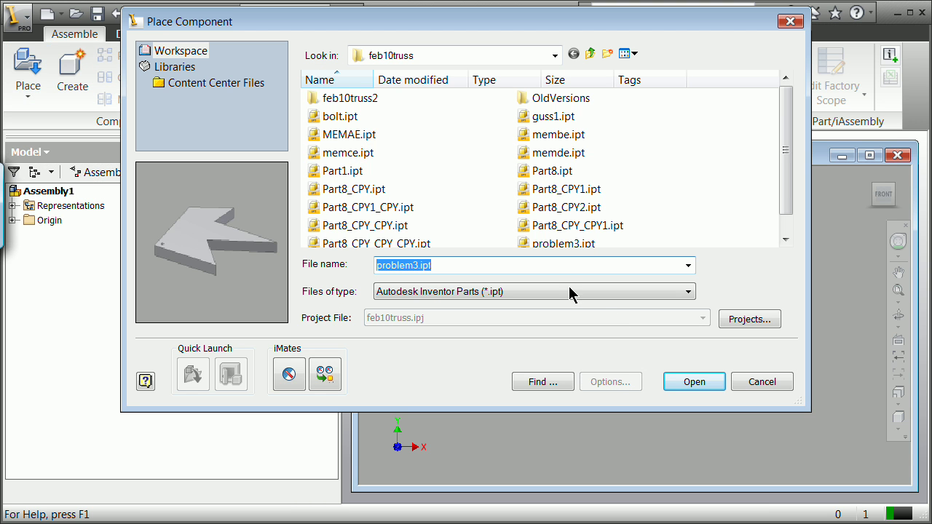
{"action": "left_click", "coordinate": [788, 233]}
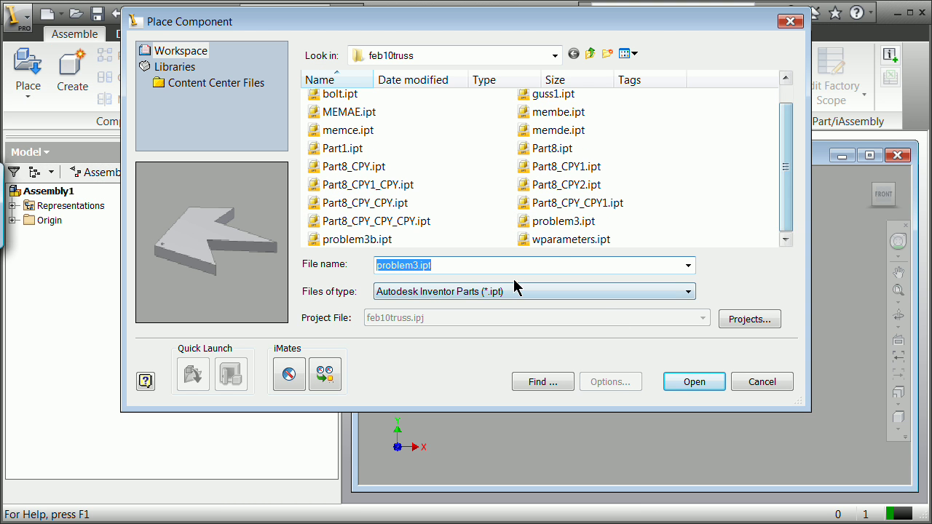
{"action": "left_click", "coordinate": [336, 242]}
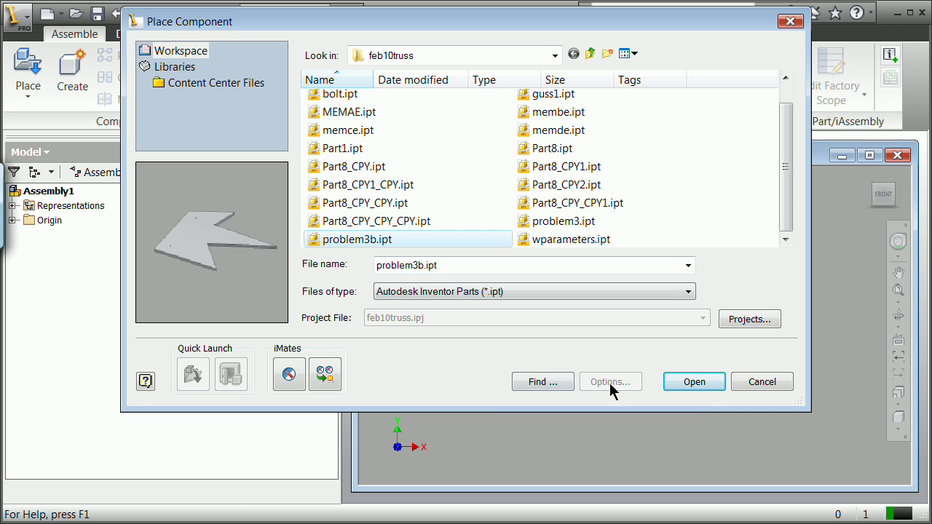
{"action": "left_click", "coordinate": [694, 381]}
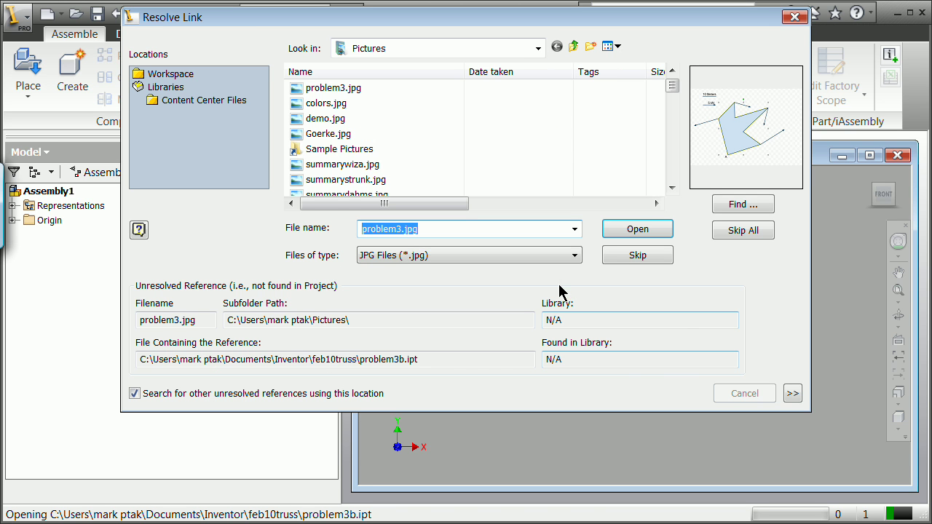
{"action": "left_click", "coordinate": [626, 231]}
{"action": "left_click", "coordinate": [598, 286]}
{"action": "left_click", "coordinate": [372, 313]}
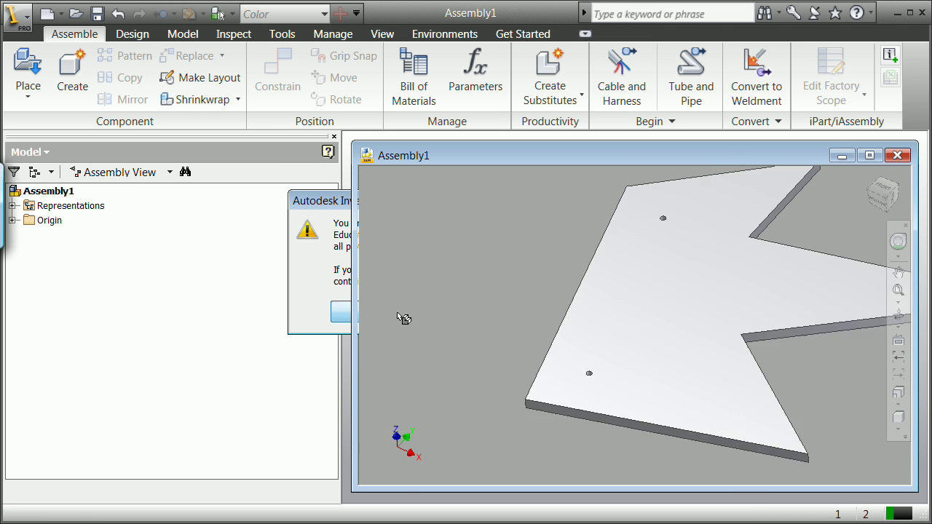
{"action": "right_click", "coordinate": [559, 322]}
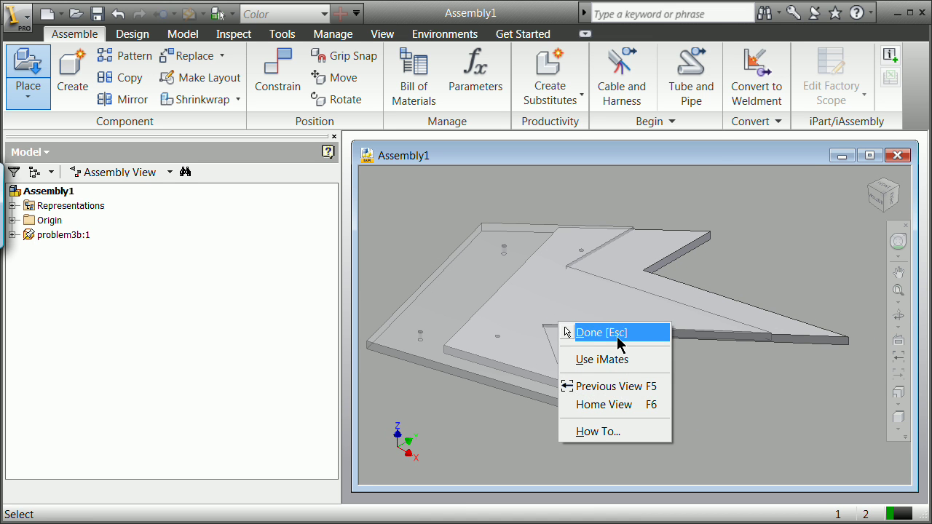
{"action": "left_click", "coordinate": [619, 334]}
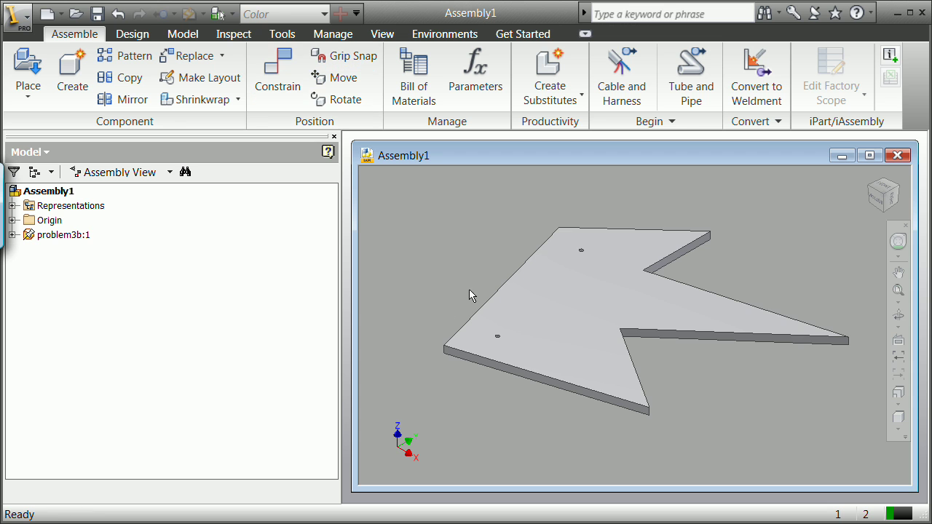
- Expand problem3b:1 in the Model browser to show its Origin folder
{"action": "scroll", "coordinate": [512, 302], "scroll_direction": "down", "scroll_amount": 3}
{"action": "scroll", "coordinate": [512, 302], "scroll_direction": "up", "scroll_amount": 3}
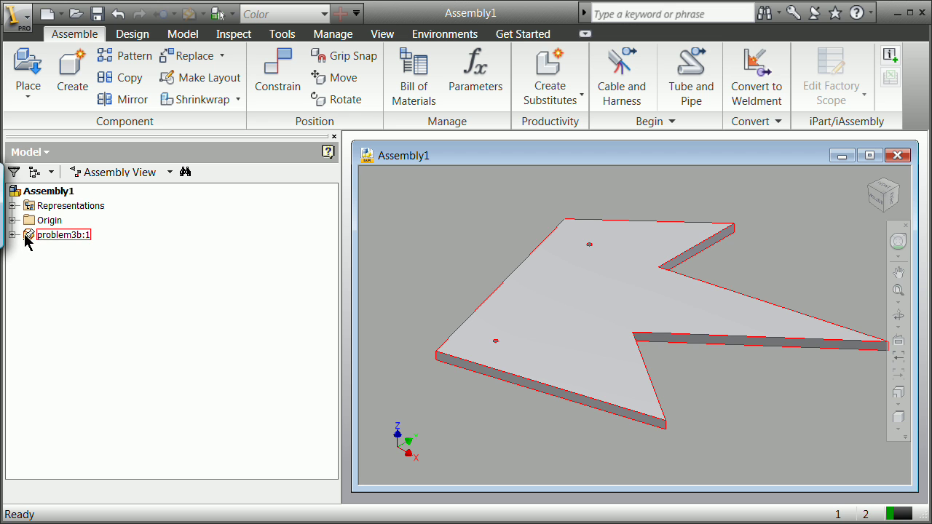
{"action": "key", "text": "Right"}
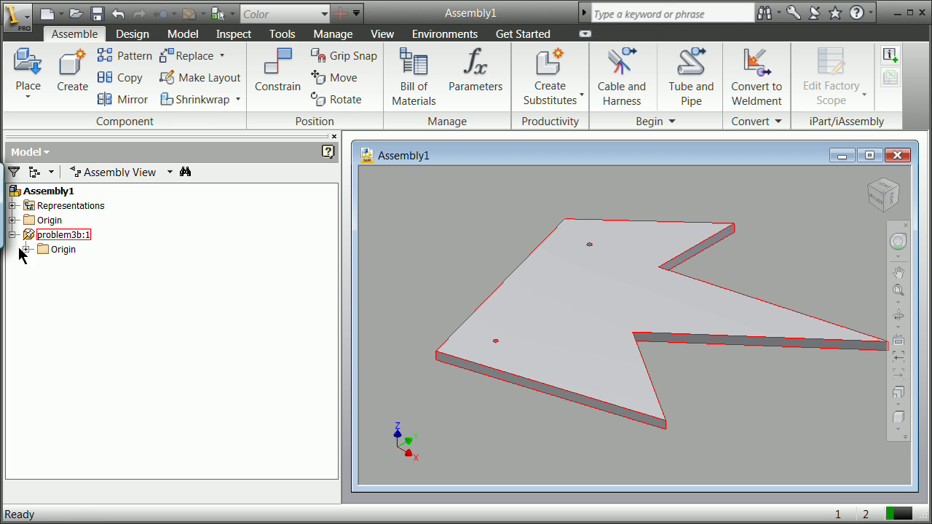
{"action": "left_click", "coordinate": [465, 240]}
- Create a new static stress analysis simulation in the Stress Analysis environment
{"action": "left_click", "coordinate": [448, 36]}
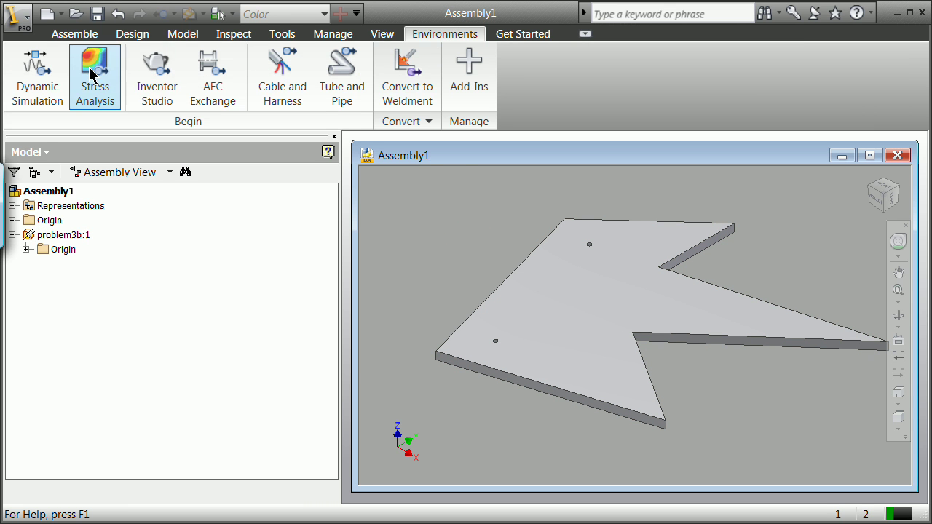
{"action": "left_click", "coordinate": [93, 75]}
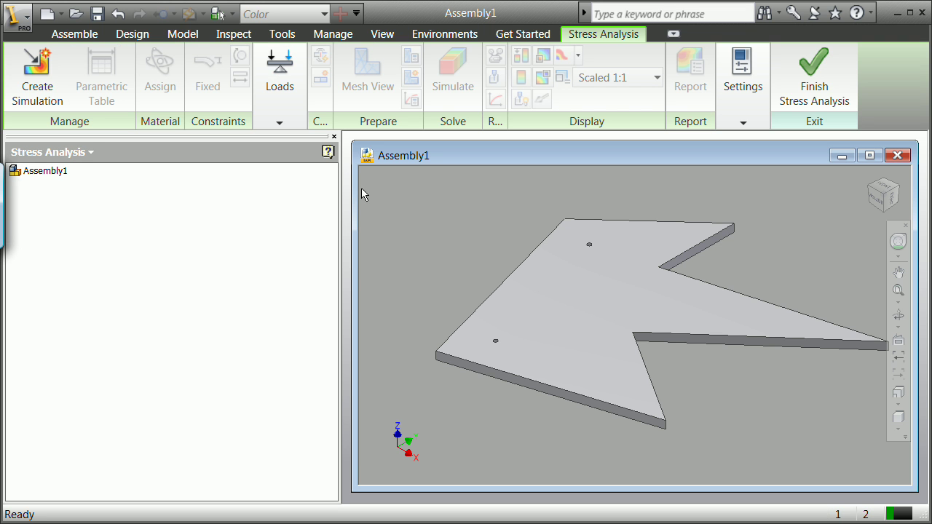
{"action": "left_click", "coordinate": [43, 53]}
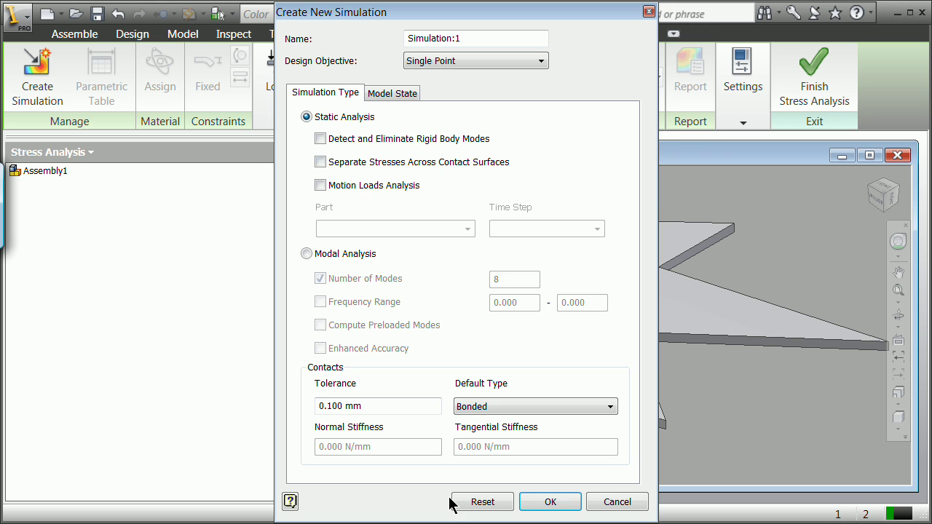
{"action": "left_click", "coordinate": [548, 504]}
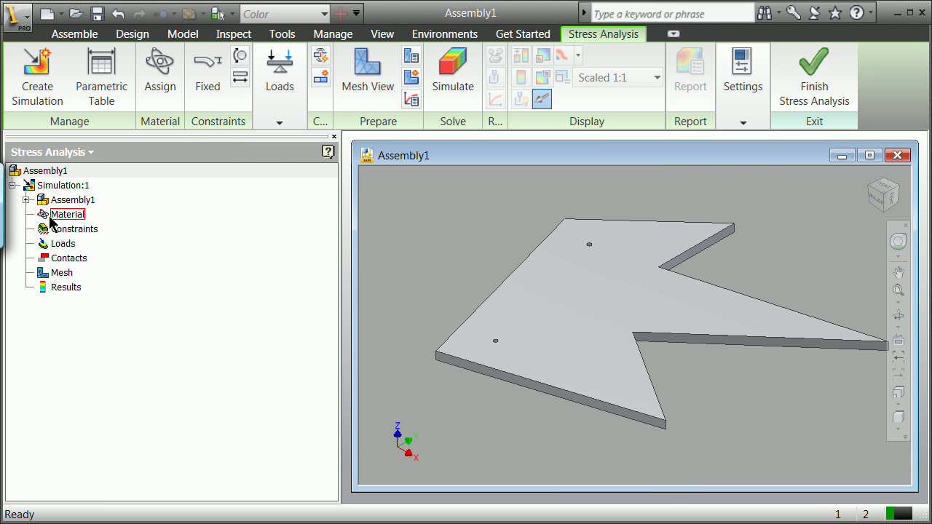
- Override the plate's material to Steel in Assign Materials
{"action": "left_click", "coordinate": [51, 215]}
{"action": "right_click", "coordinate": [62, 217]}
{"action": "left_click", "coordinate": [79, 253]}
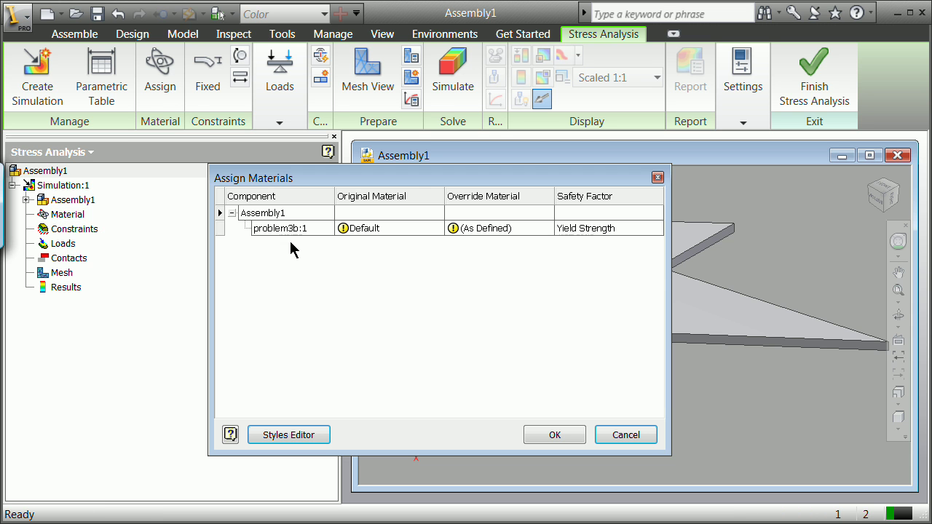
{"action": "left_click", "coordinate": [487, 230]}
{"action": "left_click", "coordinate": [545, 229]}
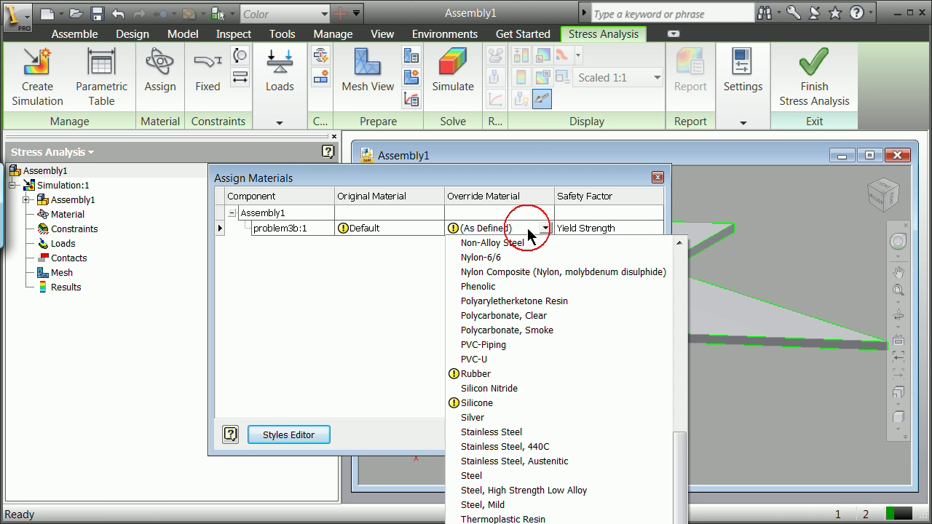
{"action": "left_click", "coordinate": [480, 475]}
{"action": "left_click", "coordinate": [561, 434]}
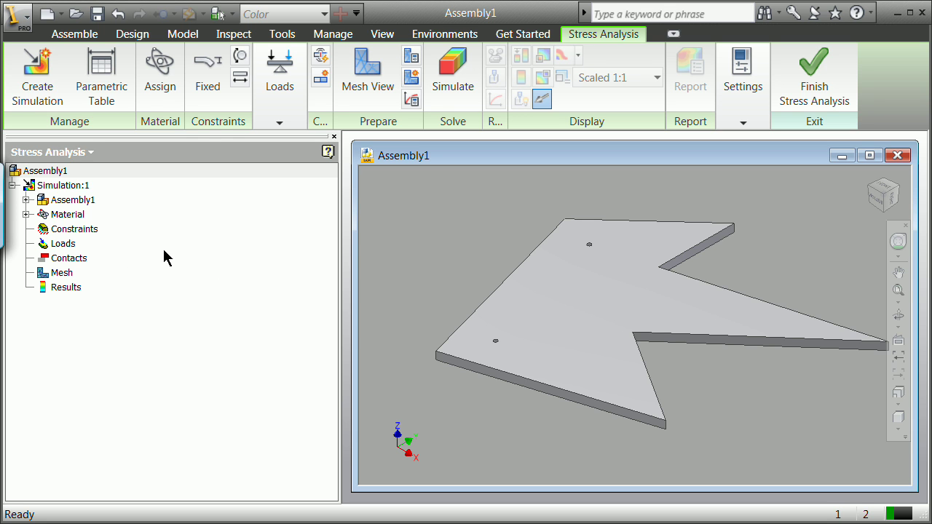
- Pin the plate at both holes and apply a 10000 N Y-direction force at its tip
{"action": "left_click", "coordinate": [241, 57]}
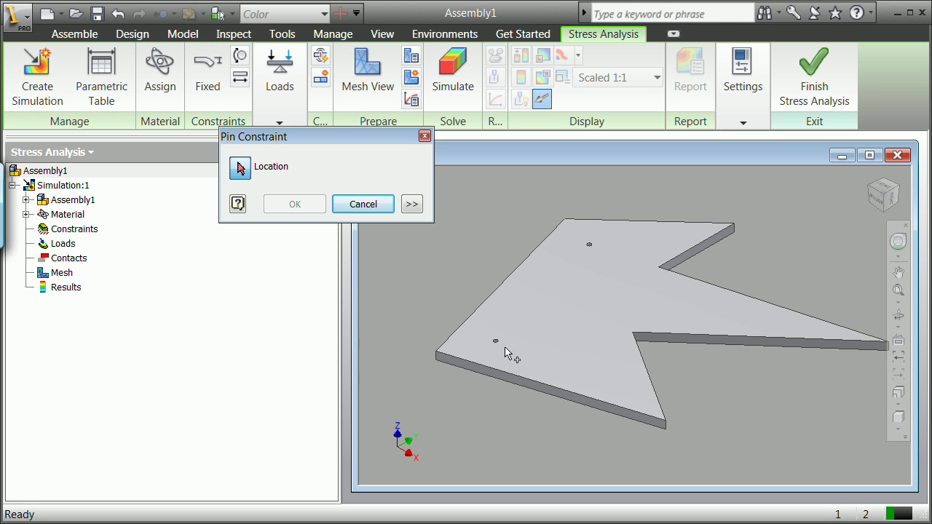
{"action": "left_click", "coordinate": [498, 343]}
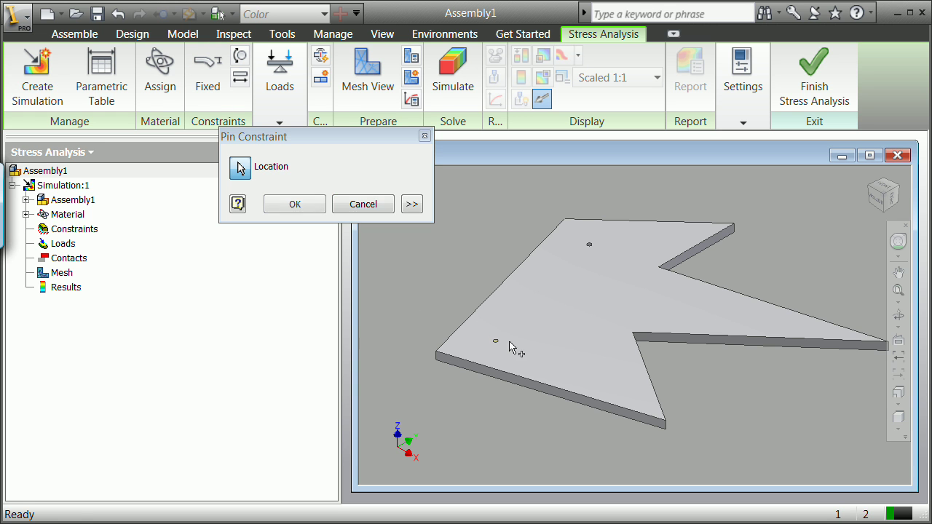
{"action": "left_click", "coordinate": [294, 205]}
{"action": "left_click", "coordinate": [240, 57]}
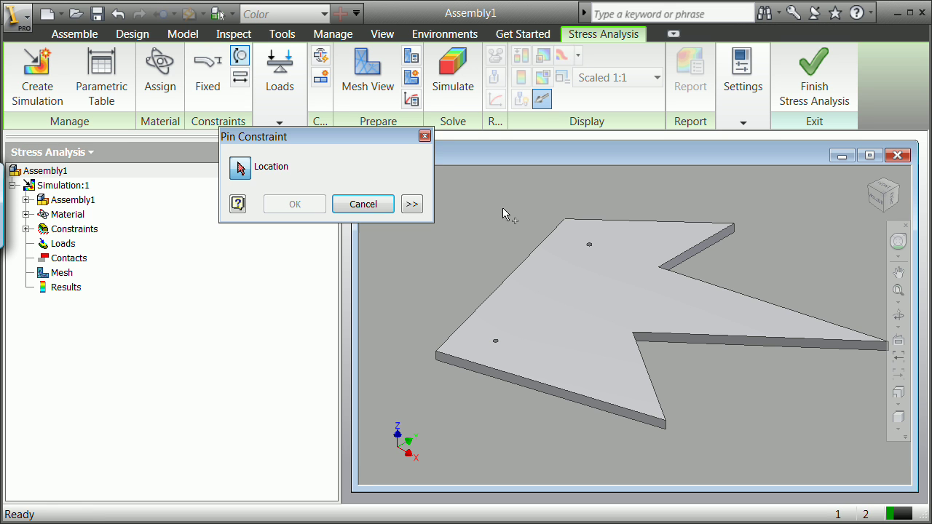
{"action": "left_click", "coordinate": [590, 246]}
{"action": "left_click", "coordinate": [302, 207]}
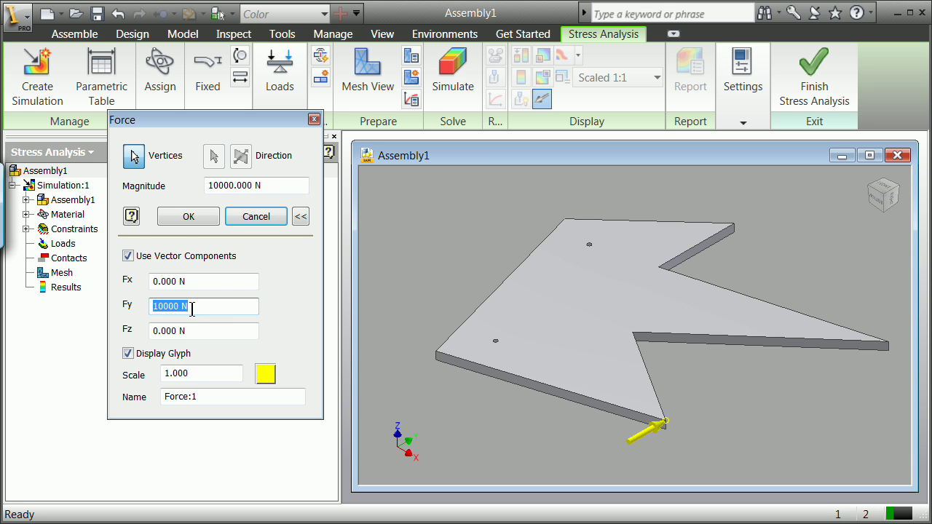
{"action": "left_click", "coordinate": [187, 216]}
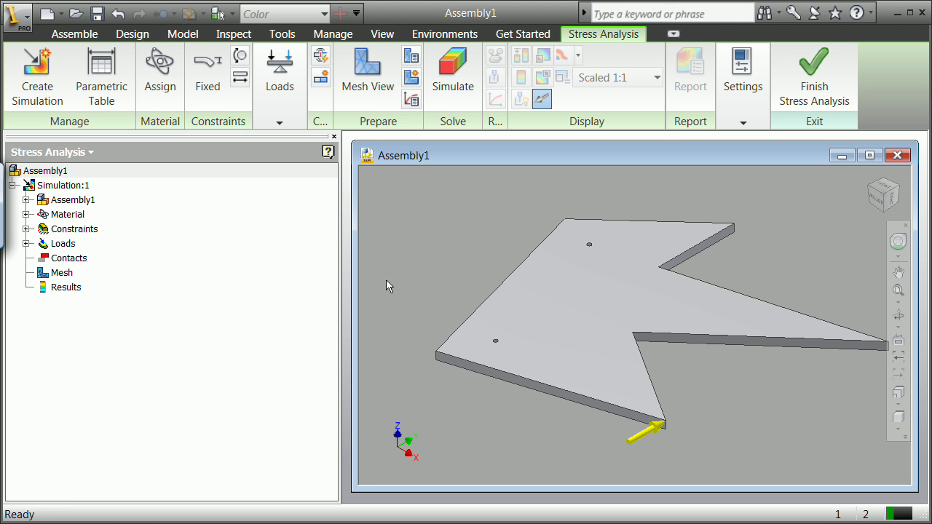
- Open the Simulate dialog for Assembly1's stress simulation
{"action": "scroll", "coordinate": [661, 293], "scroll_direction": "down", "scroll_amount": 5}
{"action": "scroll", "coordinate": [661, 296], "scroll_direction": "up", "scroll_amount": 4}
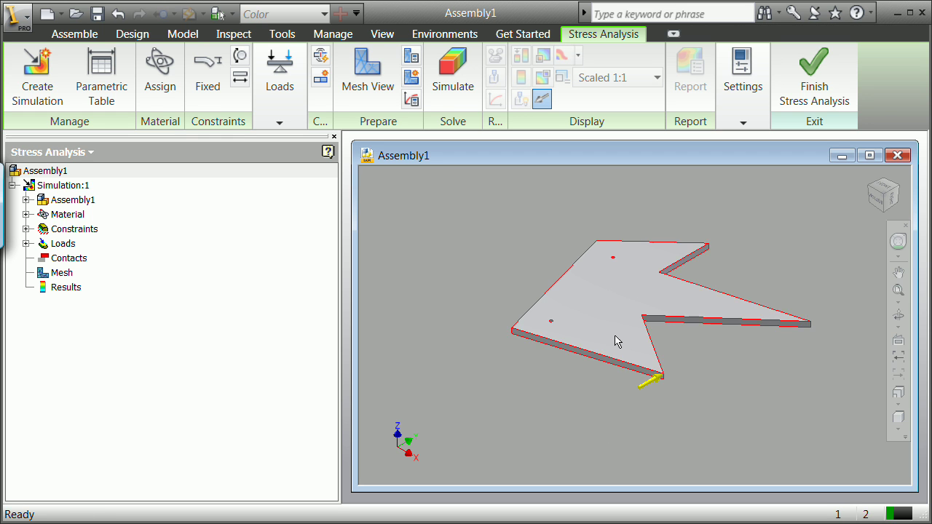
{"action": "left_click", "coordinate": [457, 84]}
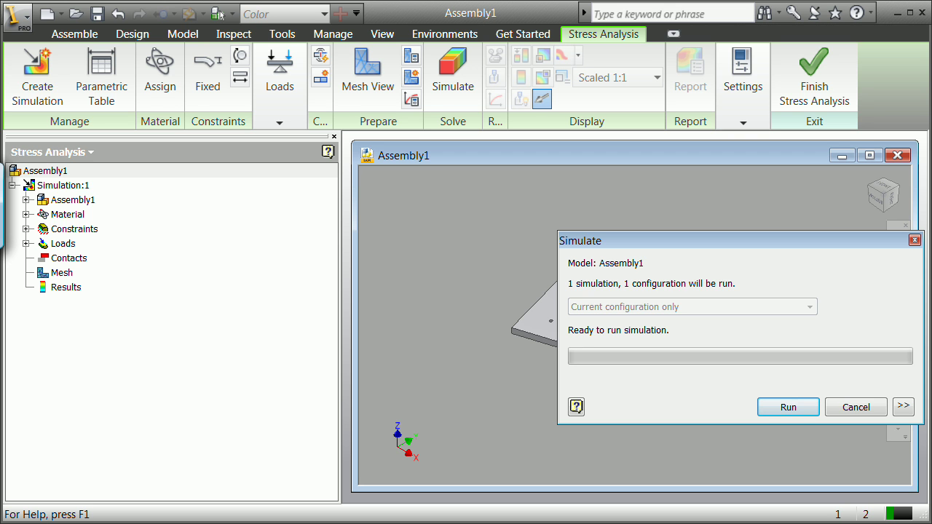
- Run the simulation and view the Von Mises stress plot peaking at 0.05742 MPa
{"action": "key", "text": "Return"}
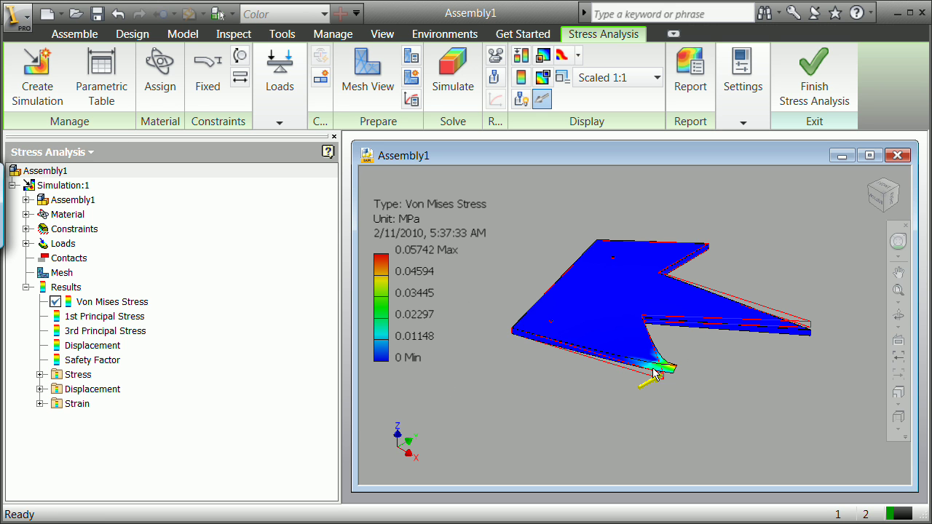
{"action": "scroll", "coordinate": [667, 368], "scroll_direction": "up", "scroll_amount": 2}
{"action": "scroll", "coordinate": [667, 368], "scroll_direction": "up", "scroll_amount": 1}
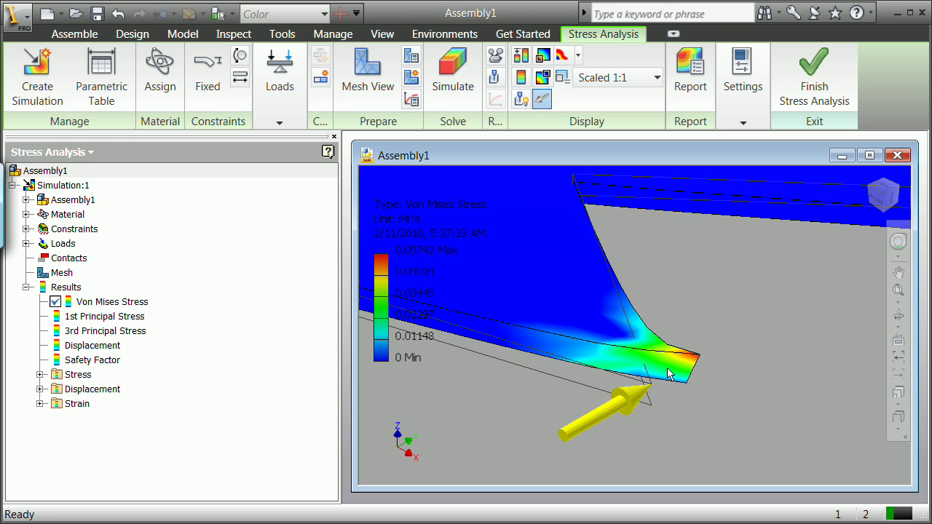
{"action": "scroll", "coordinate": [694, 370], "scroll_direction": "down", "scroll_amount": 3}
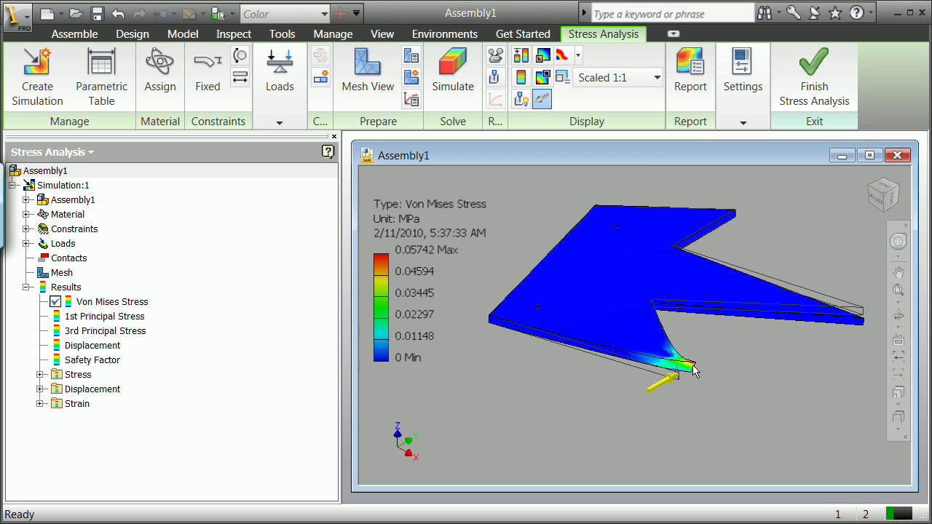